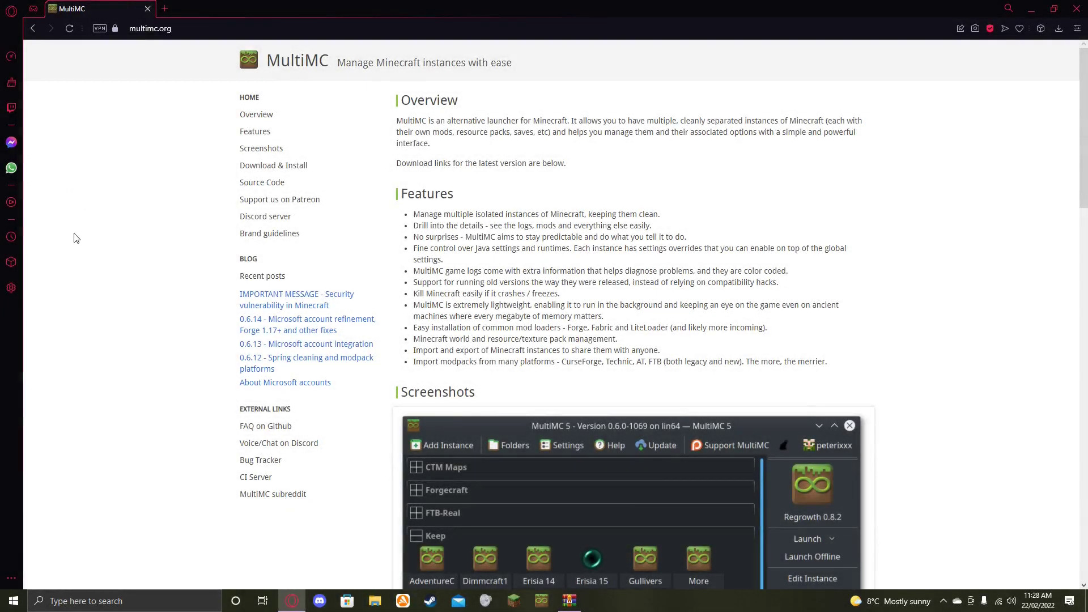
# Step: Look over the MultiMC site's overview, features and gallery of launcher screenshots
pyautogui.scroll(-5, 129, 198)
pyautogui.scroll(5, 125, 187)
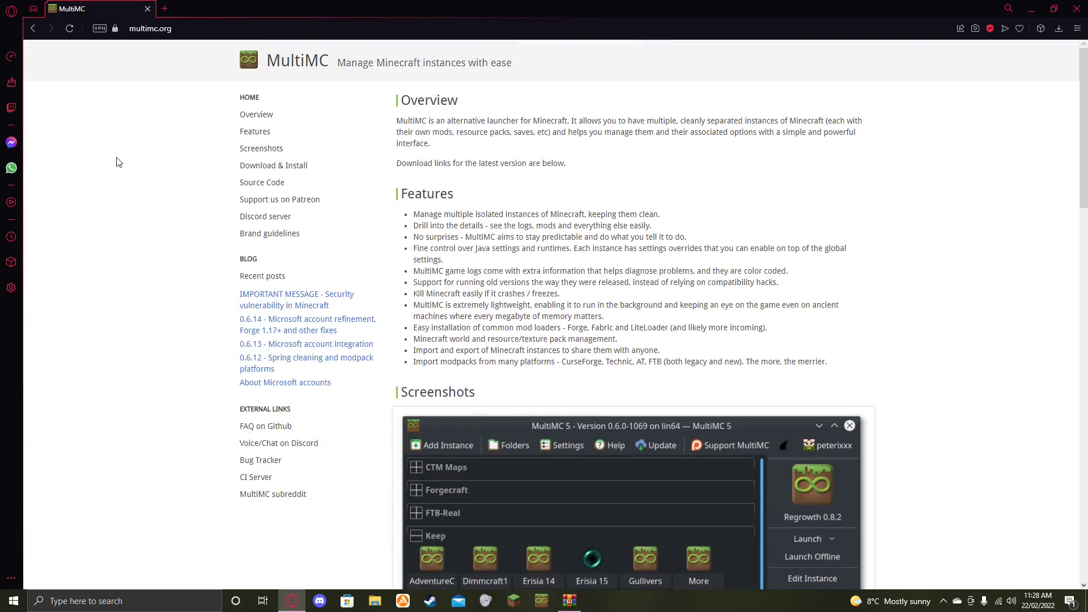
pyautogui.scroll(-4, 209, 340)
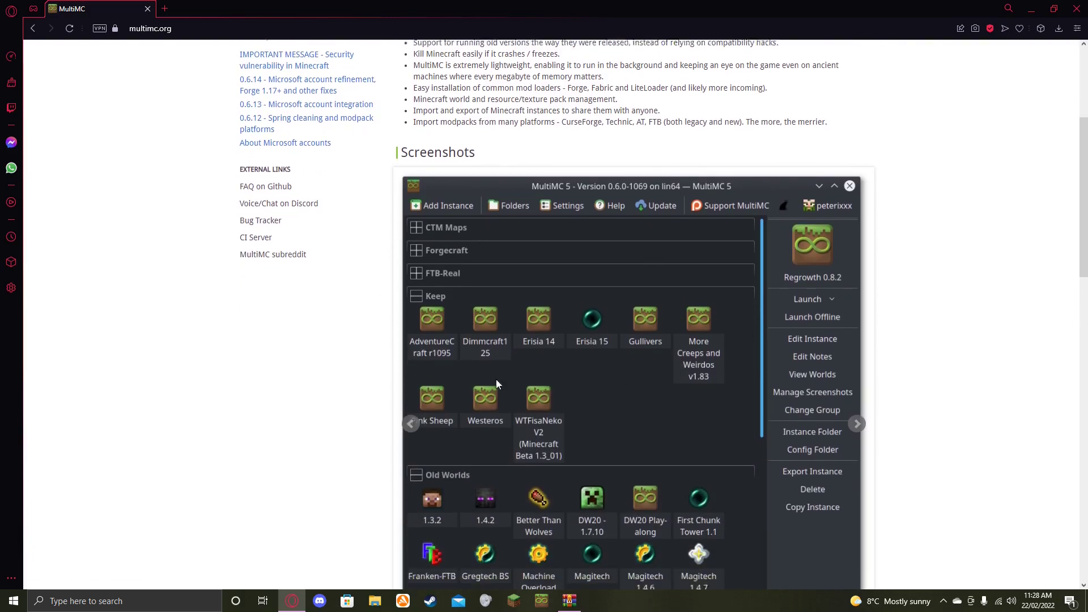
pyautogui.scroll(-1, 430, 357)
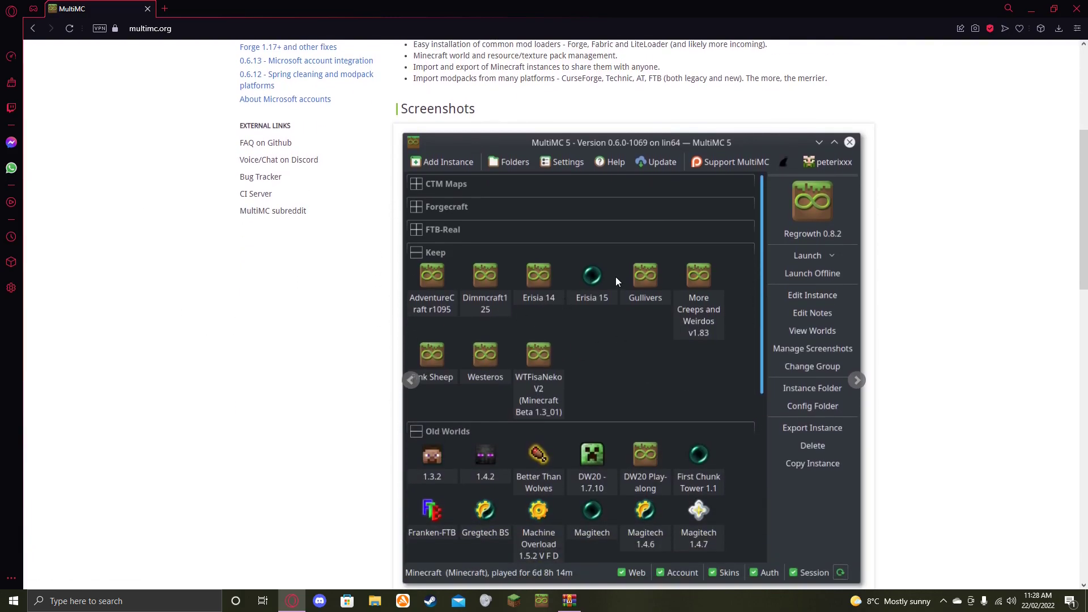
pyautogui.scroll(-2, 209, 258)
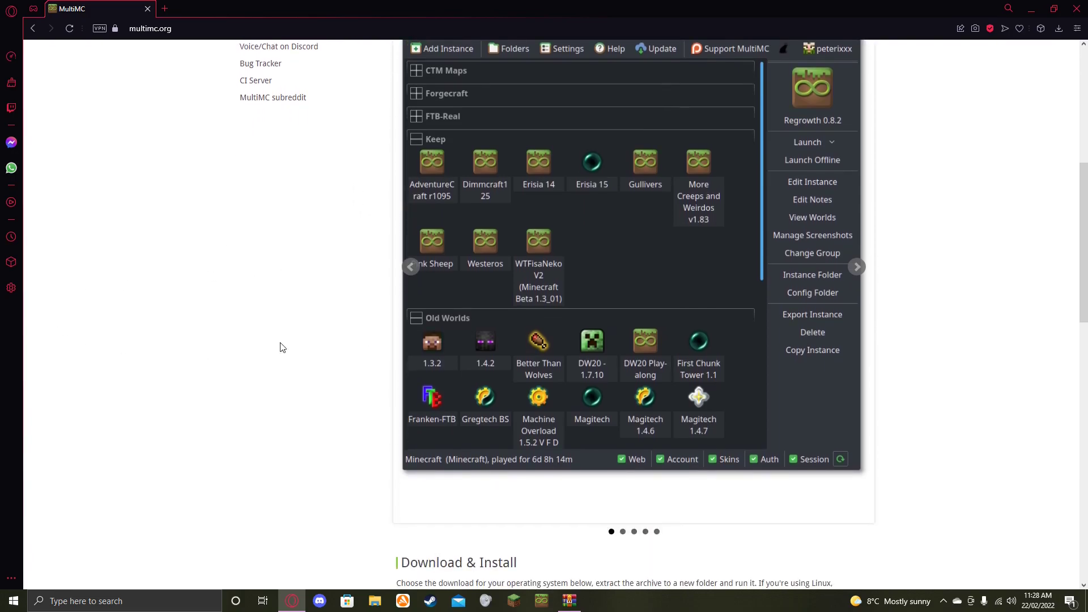
pyautogui.scroll(1, 334, 328)
pyautogui.click(854, 323)
pyautogui.click(855, 323)
pyautogui.click(411, 324)
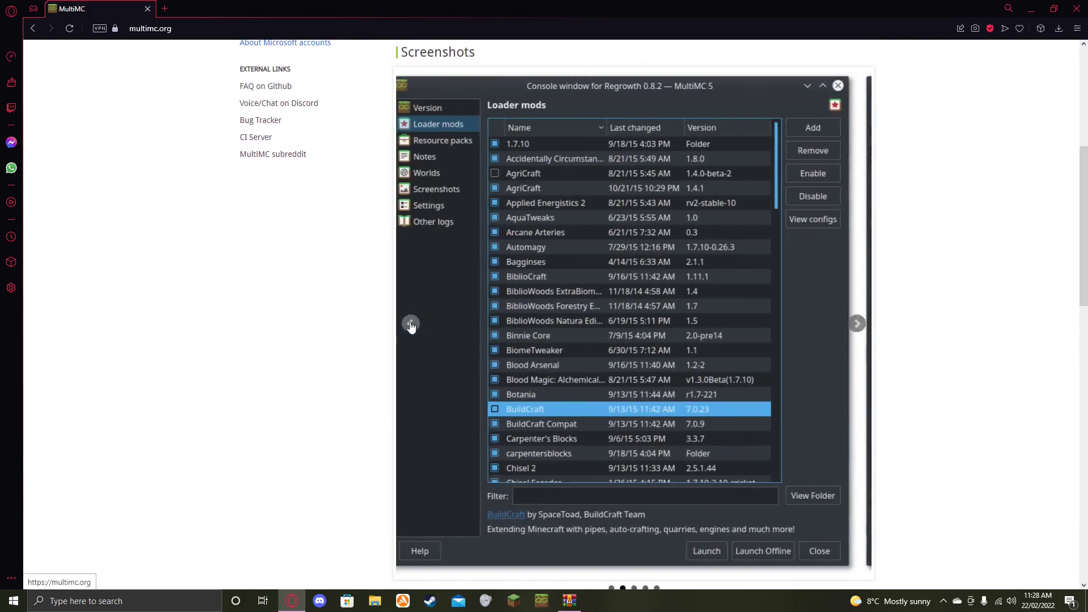
pyautogui.click(411, 324)
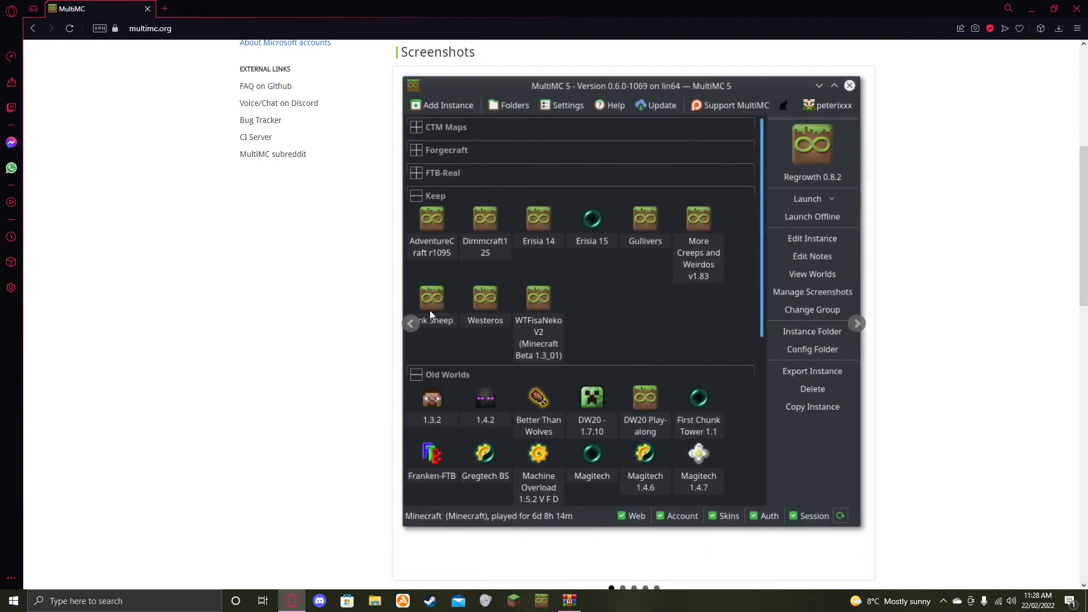
pyautogui.scroll(6, 451, 333)
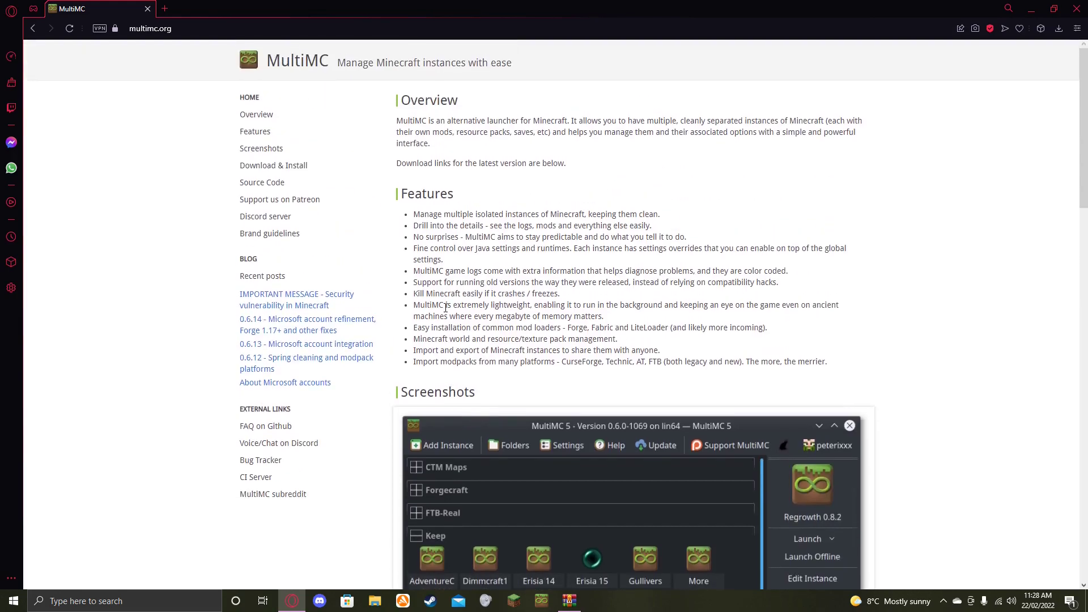
# Step: Start the Windows (32/64-bit) download of MultiMC from the Download & Install section and cancel the transfer
pyautogui.scroll(-10, 443, 306)
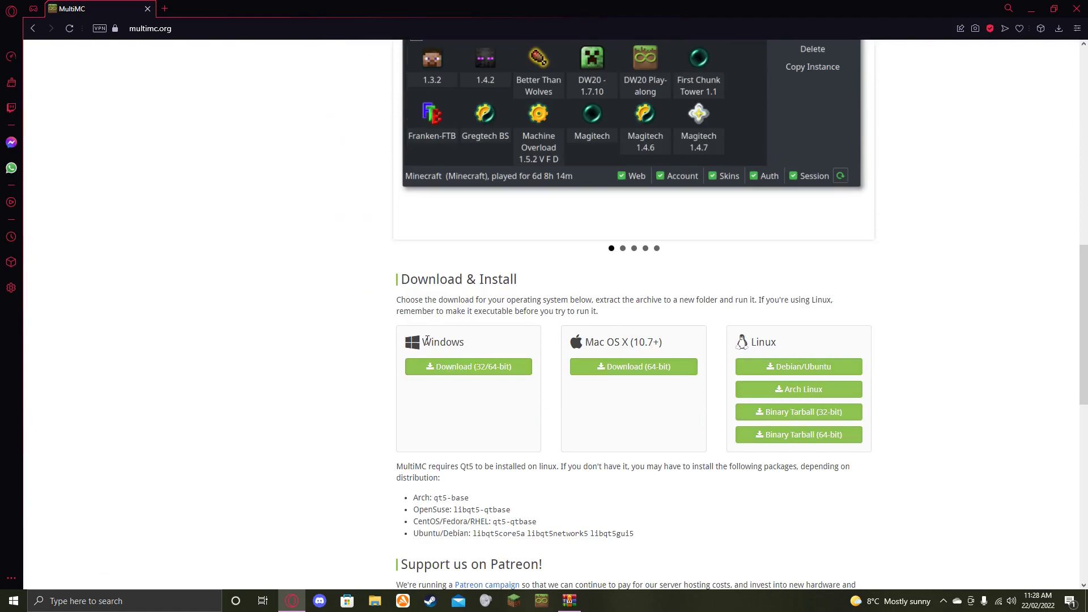
pyautogui.moveTo(421, 341); pyautogui.dragTo(504, 344)
pyautogui.click(528, 344)
pyautogui.moveTo(610, 342); pyautogui.dragTo(657, 342)
pyautogui.click(508, 350)
pyautogui.click(503, 369)
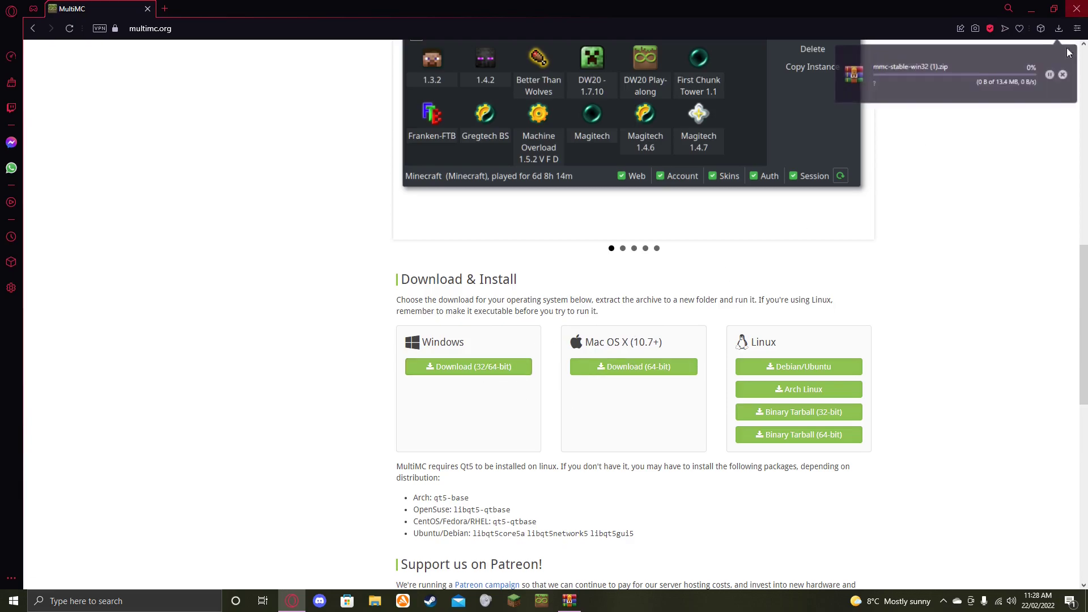
pyautogui.click(1064, 75)
# Step: Examine the launcher screenshots on the MultiMC page again, including the instance groups and the instance actions shown beside them
pyautogui.scroll(6, 831, 182)
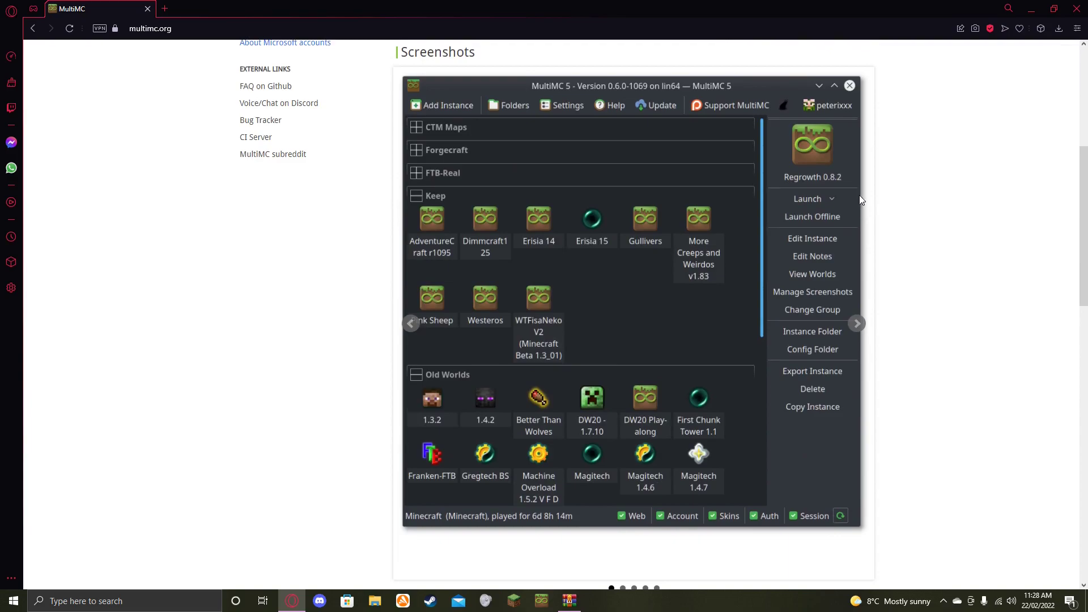
pyautogui.scroll(1, 713, 228)
pyautogui.scroll(-2, 710, 227)
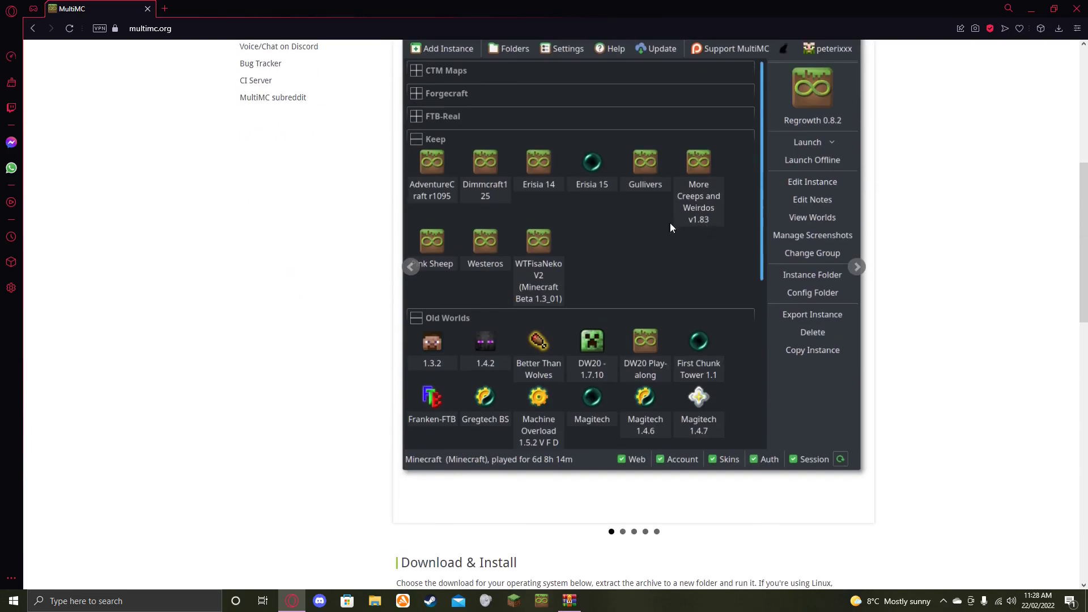
pyautogui.scroll(3, 524, 257)
pyautogui.scroll(4, 844, 236)
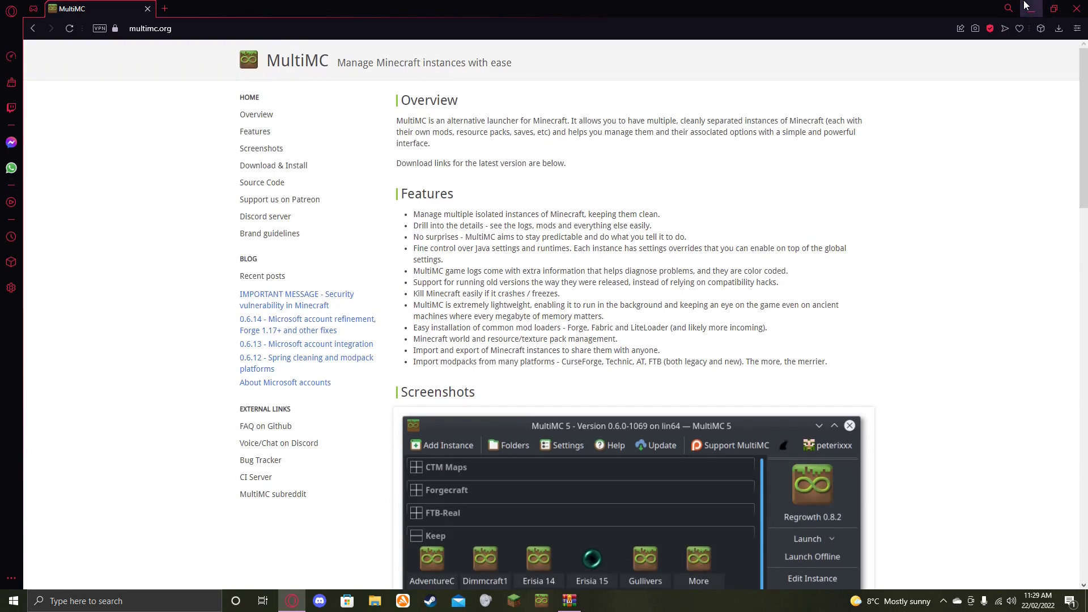
pyautogui.scroll(-6, 668, 237)
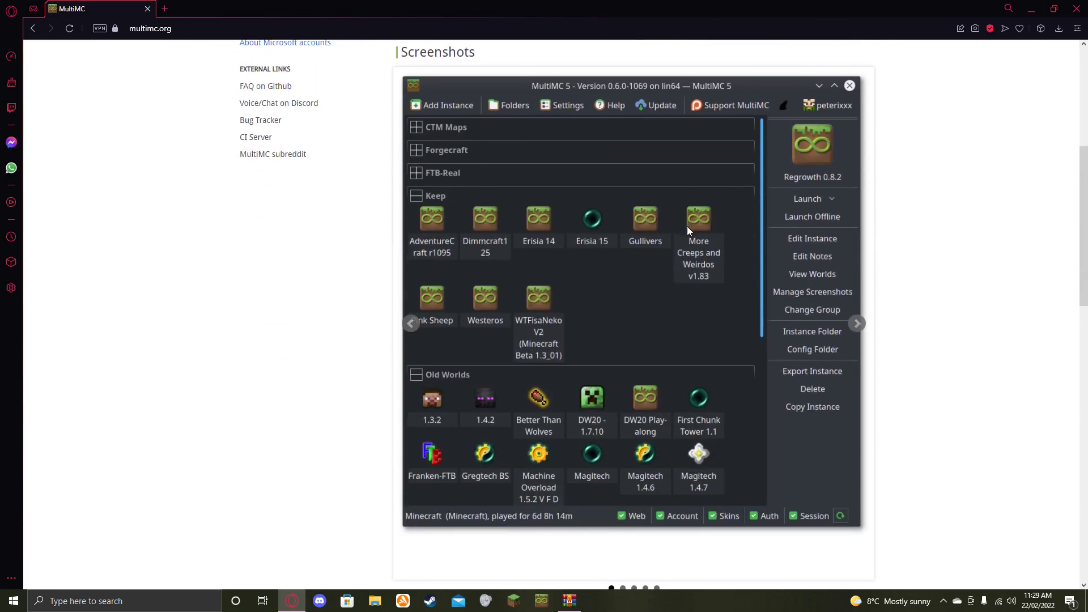
pyautogui.scroll(-5, 827, 340)
pyautogui.scroll(6, 832, 323)
pyautogui.scroll(-1, 836, 323)
pyautogui.scroll(-1, 845, 330)
pyautogui.scroll(1, 822, 178)
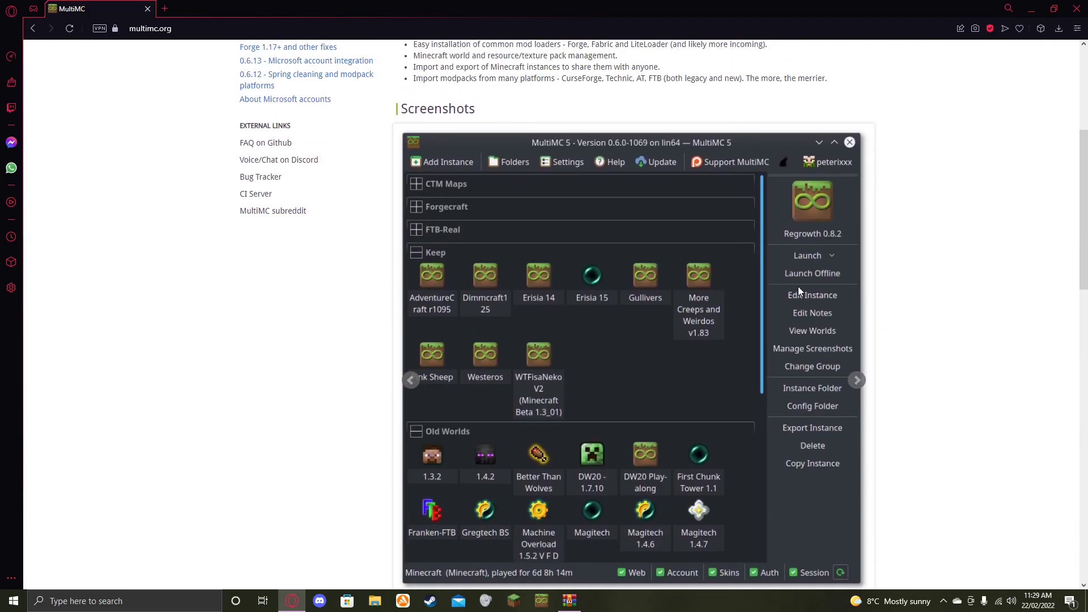
pyautogui.scroll(-2, 815, 302)
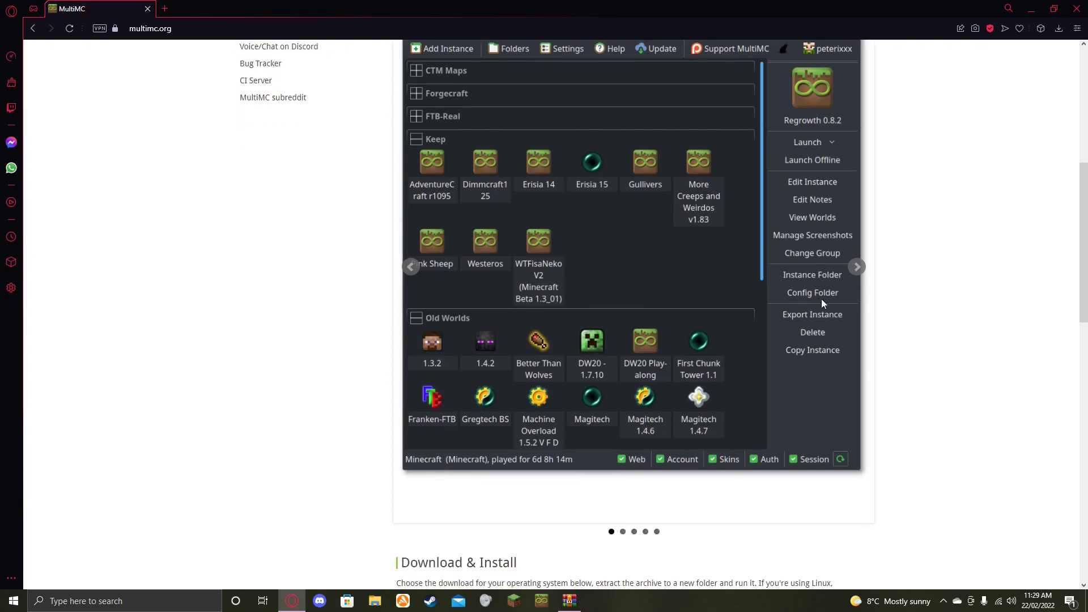
pyautogui.scroll(1, 825, 295)
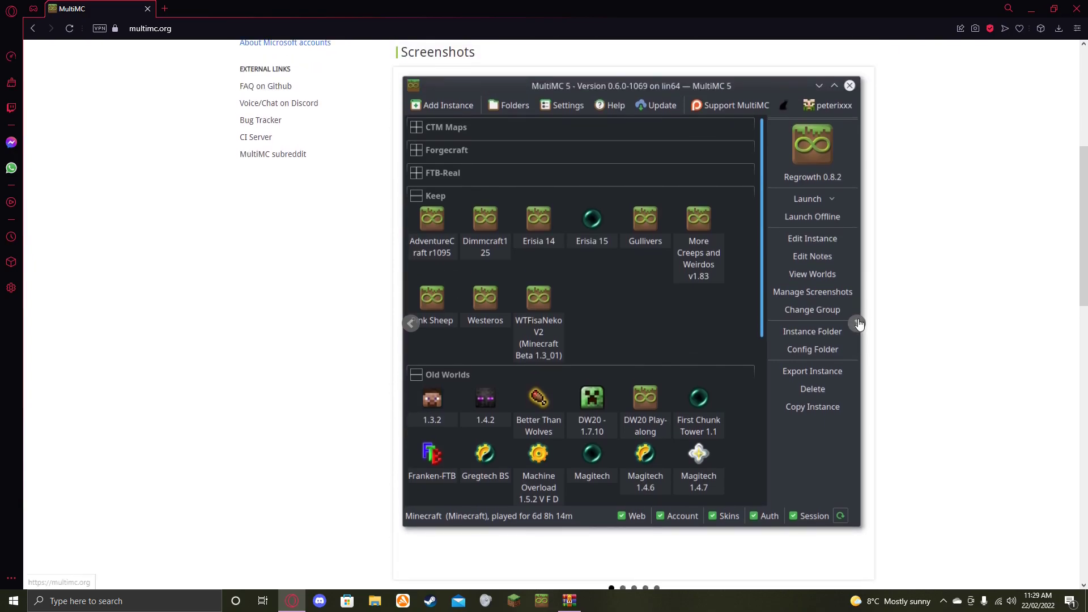
pyautogui.click(856, 323)
pyautogui.click(426, 331)
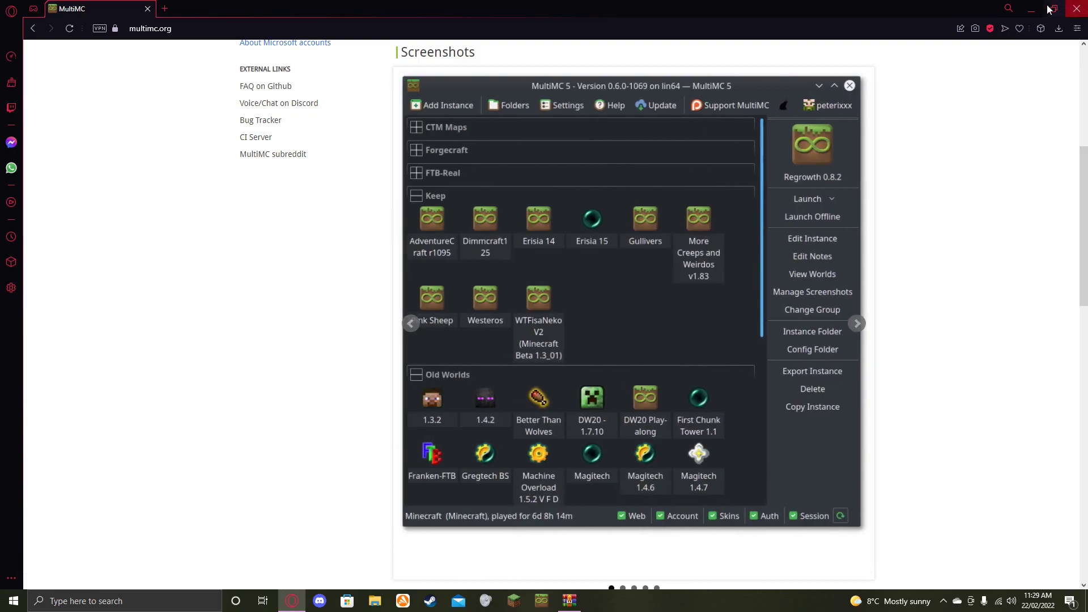
pyautogui.scroll(1, 983, 238)
pyautogui.scroll(-1, 979, 211)
pyautogui.scroll(1, 974, 194)
# Step: Extract the MultiMC folder from the mmc-stable-win32.zip archive in WinRAR onto the desktop
pyautogui.click(1031, 8)
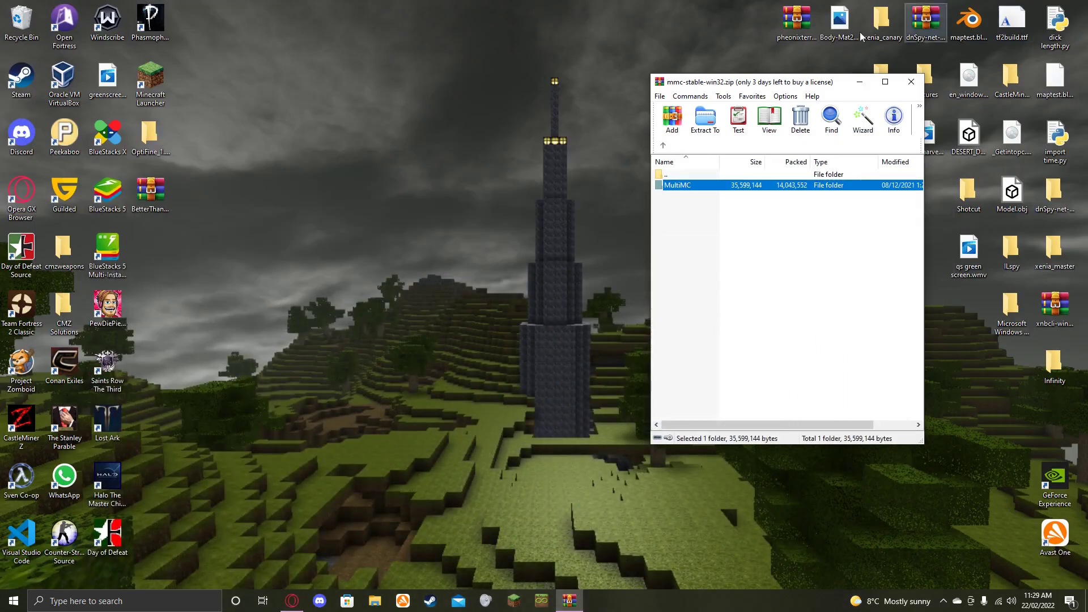
pyautogui.moveTo(690, 187)
pyautogui.mouseDown()
pyautogui.moveTo(608, 221)
pyautogui.moveTo(692, 194)
pyautogui.mouseUp()
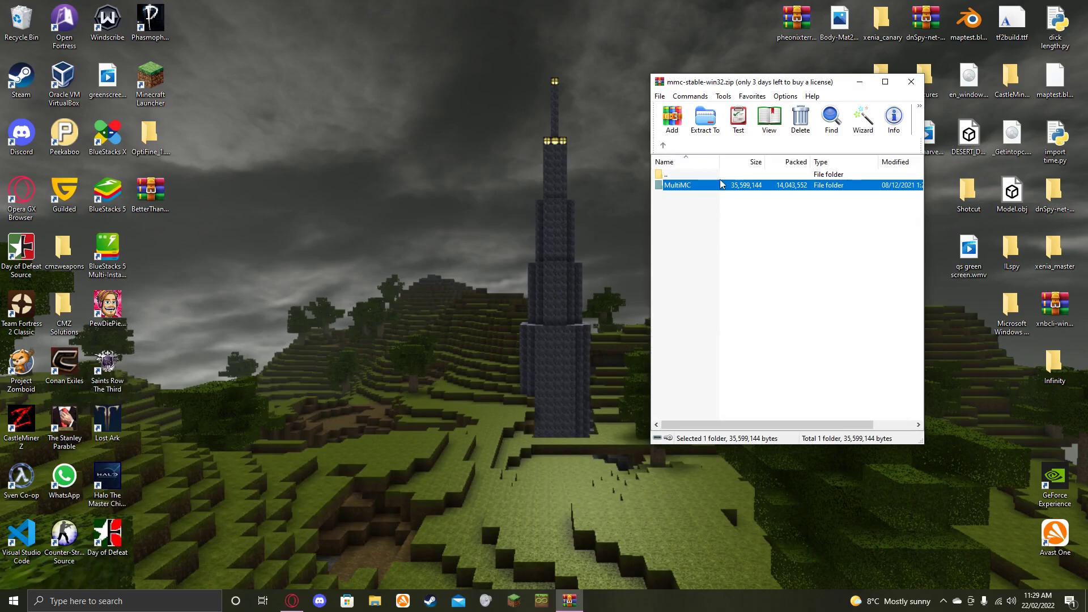
pyautogui.moveTo(722, 90); pyautogui.dragTo(706, 83)
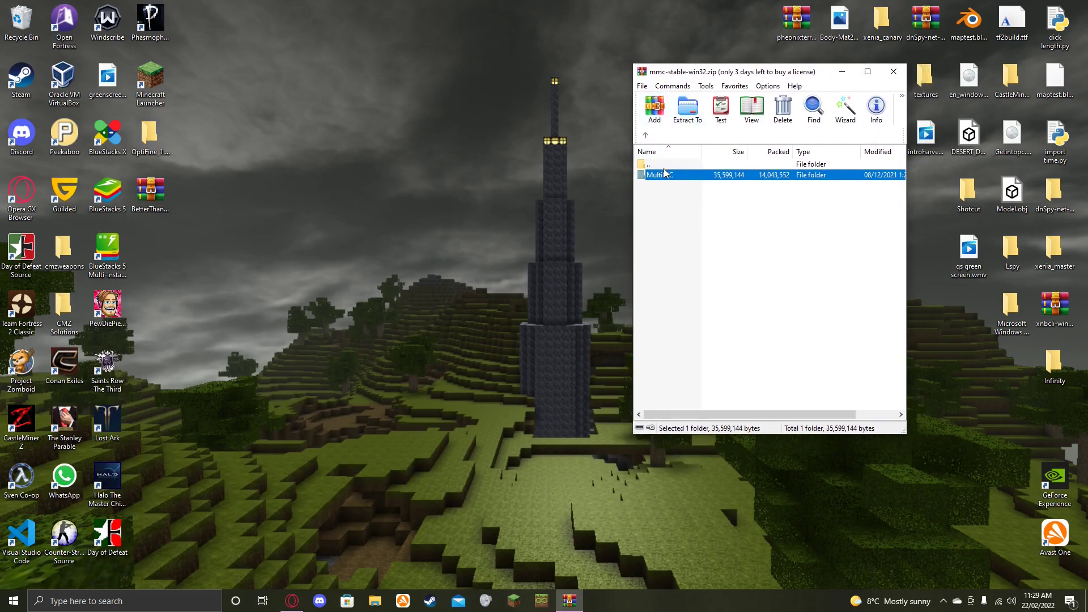
pyautogui.moveTo(583, 218); pyautogui.dragTo(582, 219)
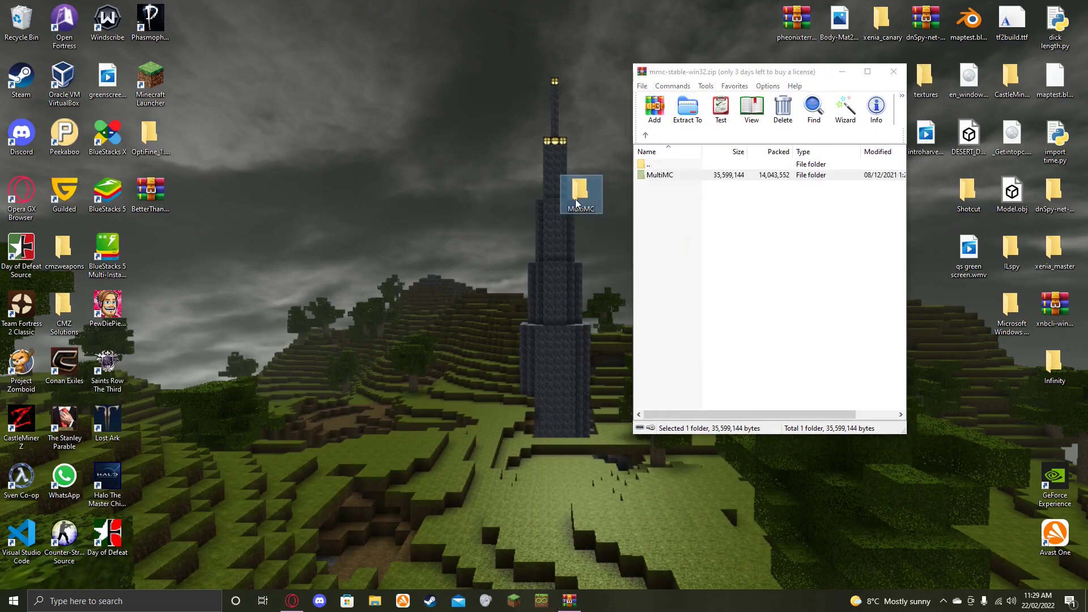
pyautogui.moveTo(516, 198)
pyautogui.mouseDown()
pyautogui.moveTo(570, 195)
pyautogui.moveTo(512, 194)
pyautogui.moveTo(530, 194)
pyautogui.mouseUp()
# Step: Launch MultiMC.exe from the extracted MultiMC folder and choose British English as the language in the quick setup
pyautogui.doubleClick(530, 194)
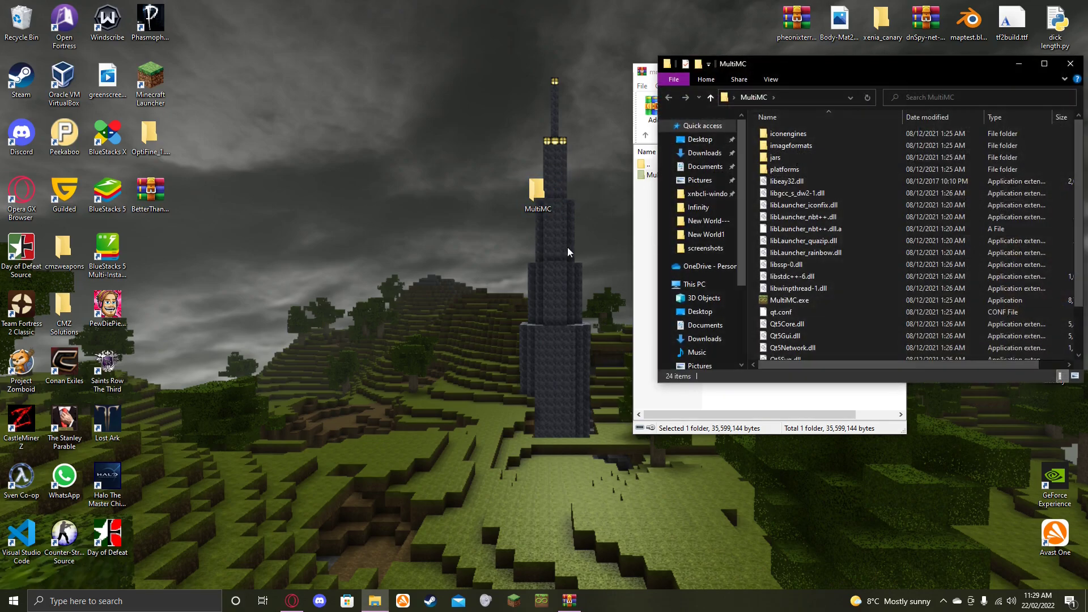
pyautogui.click(801, 302)
pyautogui.doubleClick(801, 303)
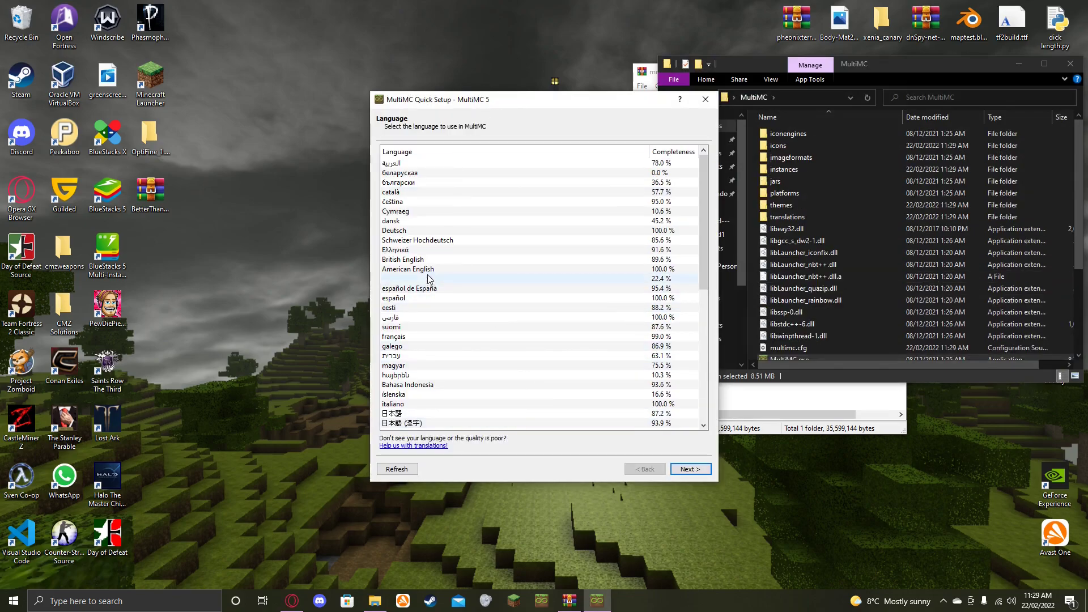
pyautogui.click(414, 260)
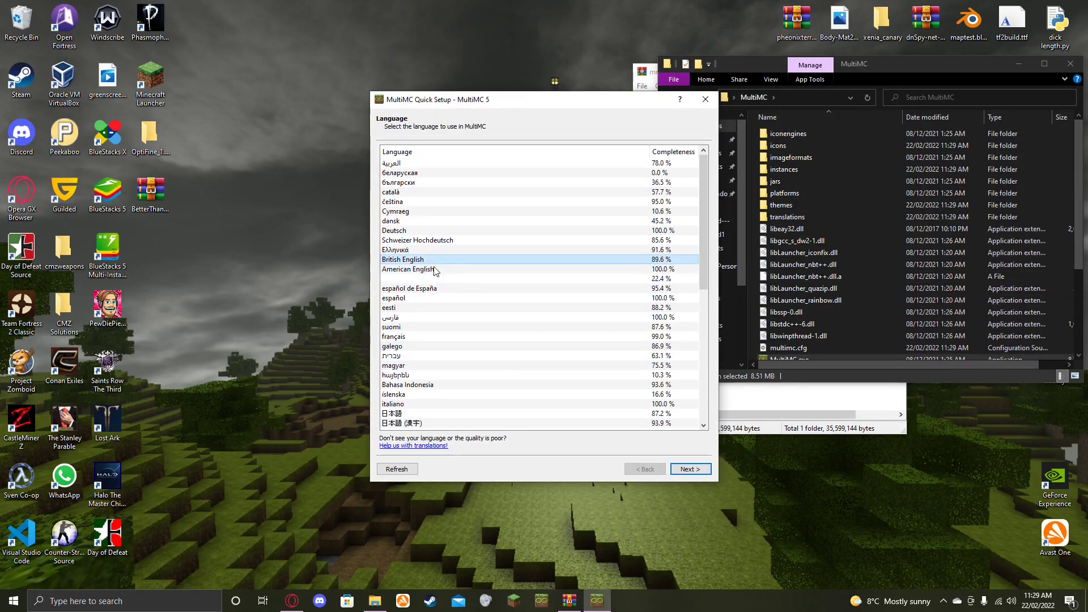
pyautogui.click(699, 470)
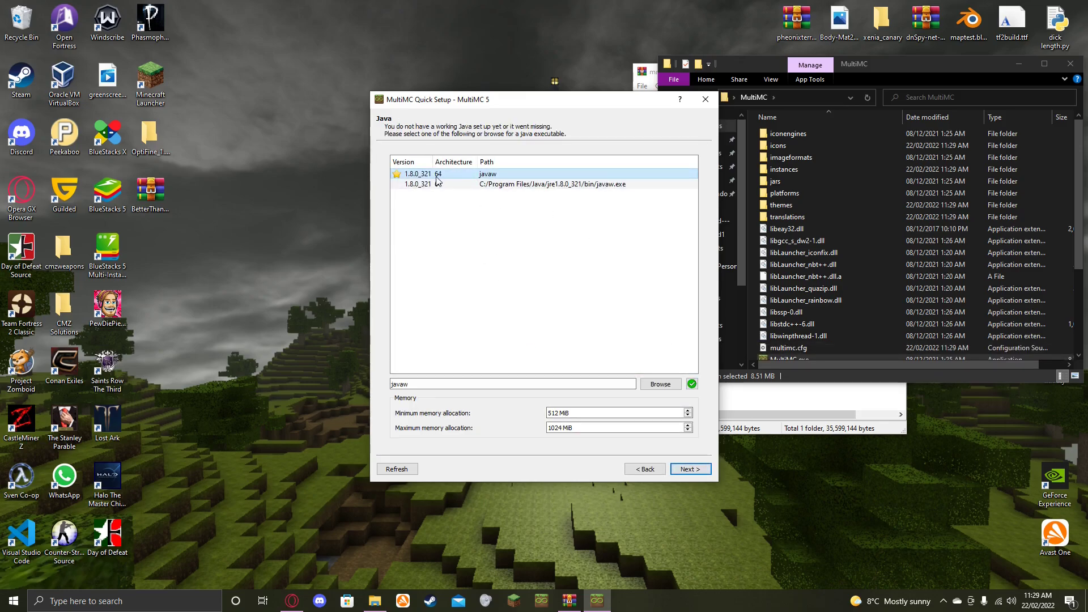
# Step: Visit java.com in a new browser tab to view the Java download page, and return to the MultiMC setup
pyautogui.click(292, 601)
pyautogui.click(165, 9)
pyautogui.write('JA')
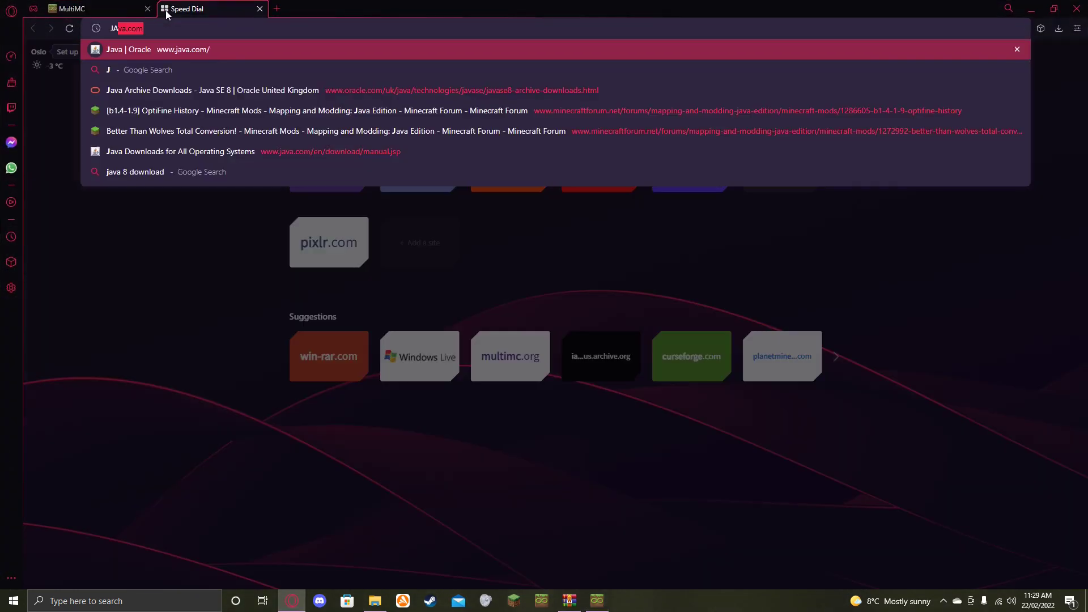
pyautogui.write('VA.COM')
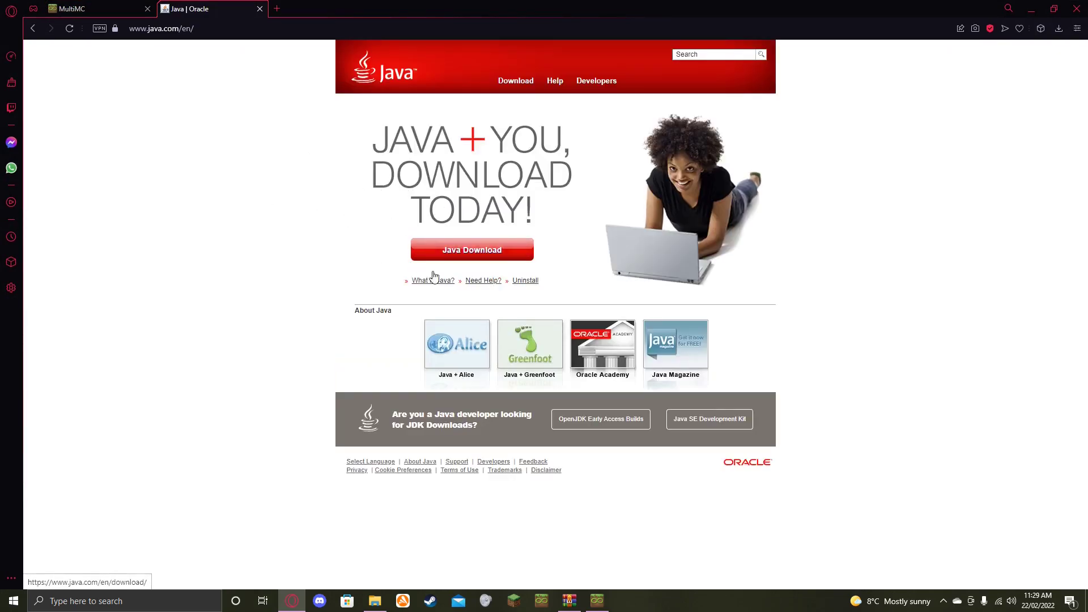
pyautogui.click(260, 8)
pyautogui.click(1031, 8)
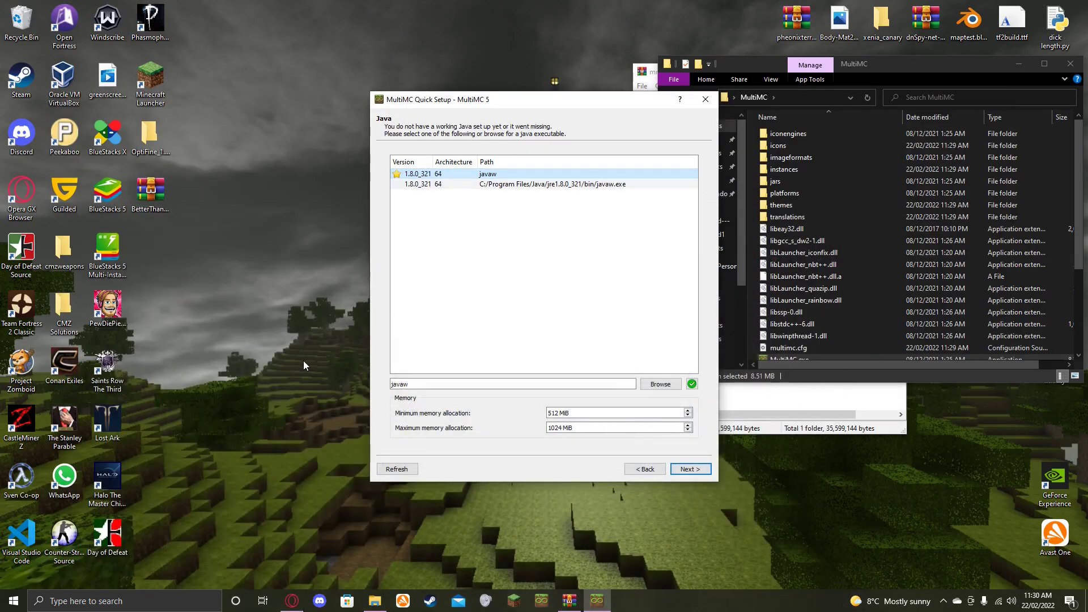
# Step: Accept the 64-bit Java 1.8.0_321 javaw entry with 512 MiB minimum and 1024 MiB maximum memory and finish the quick setup
pyautogui.moveTo(416, 106); pyautogui.dragTo(378, 130)
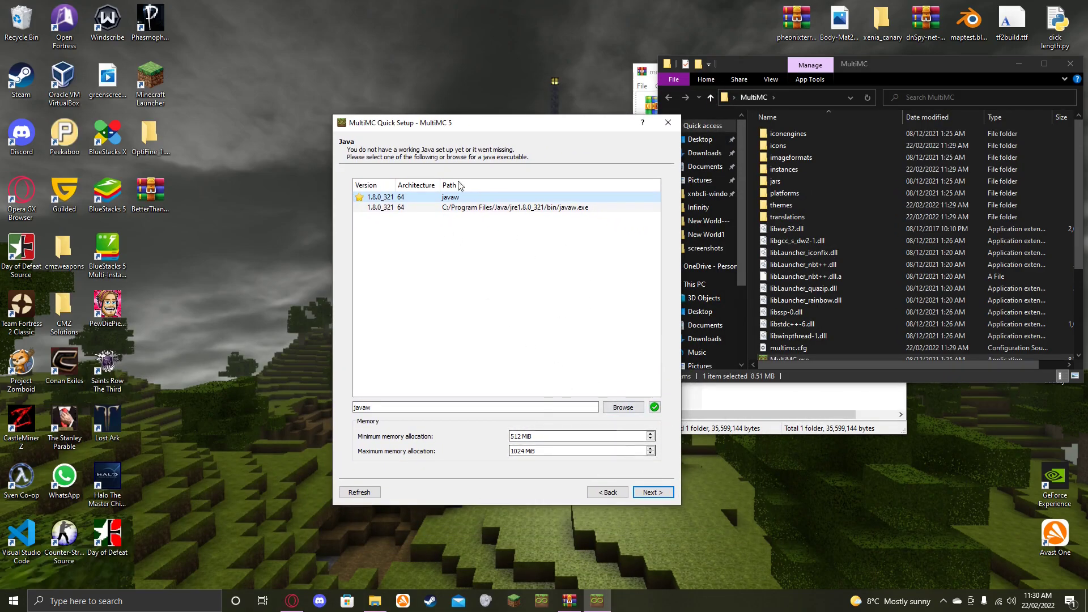
pyautogui.moveTo(477, 125); pyautogui.dragTo(514, 99)
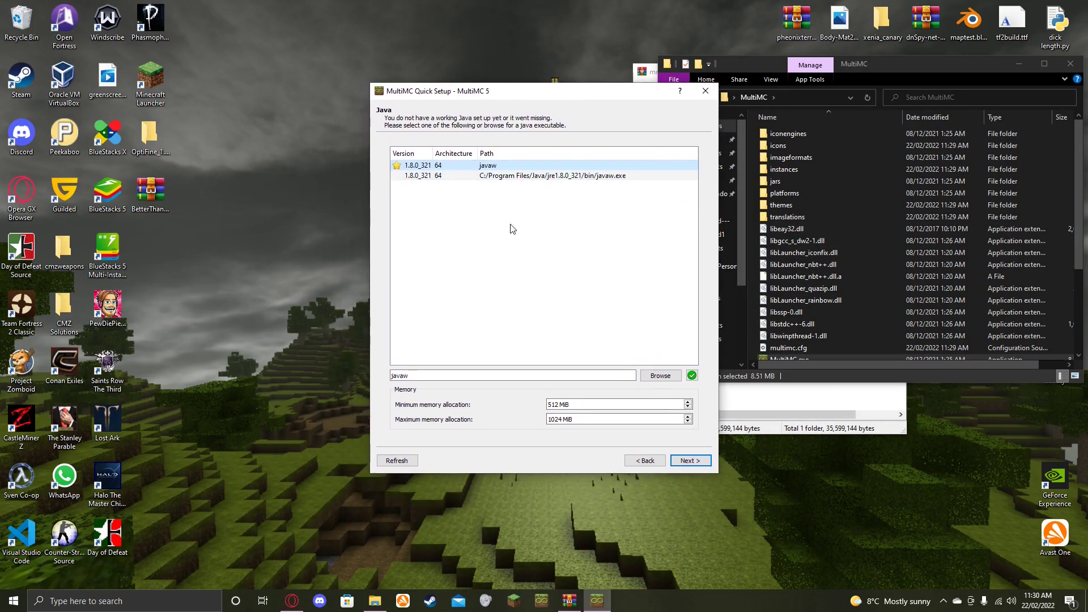
pyautogui.click(693, 460)
pyautogui.click(695, 464)
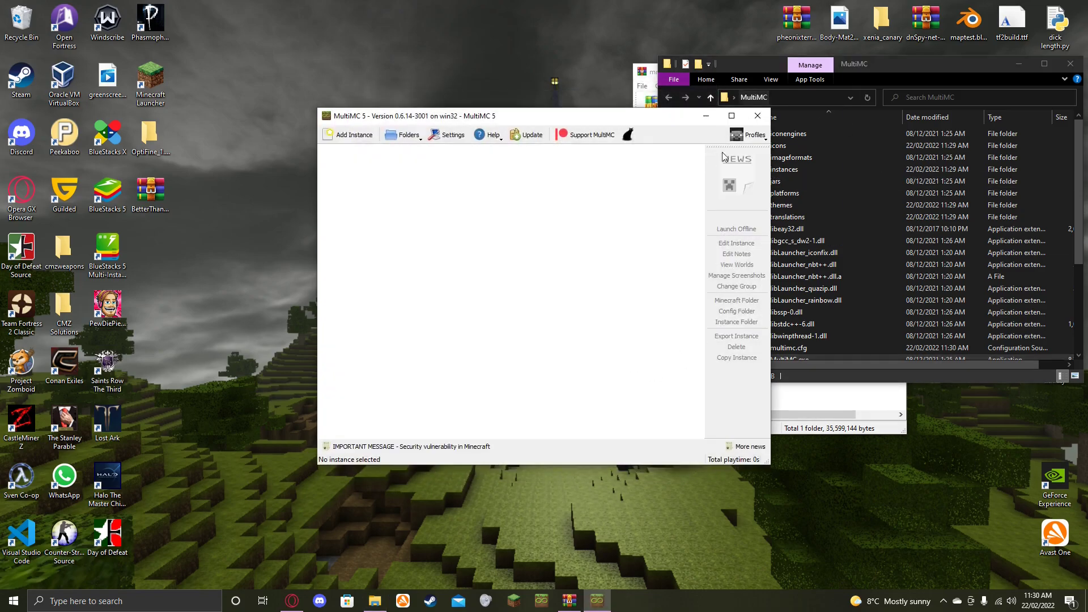
# Step: View the account options offered for MultiMC profiles without choosing any, and reposition the launcher window
pyautogui.click(750, 135)
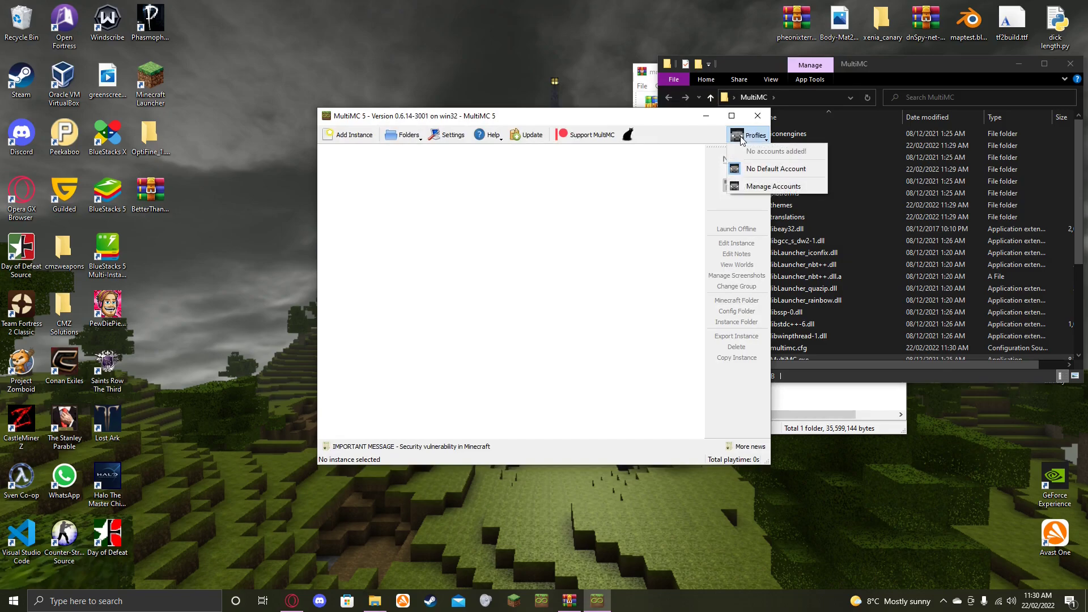
pyautogui.click(610, 195)
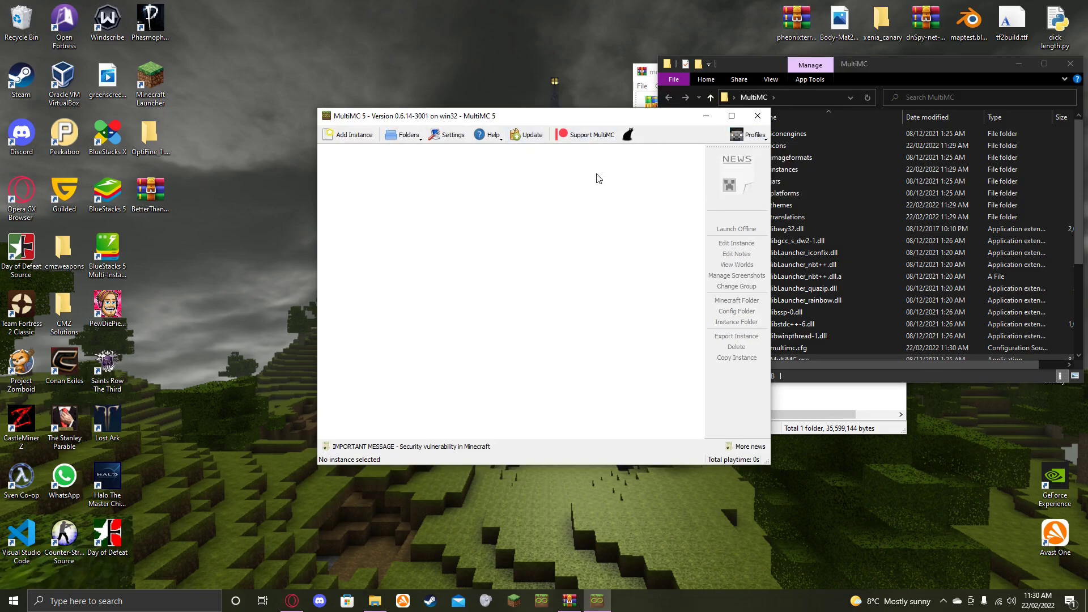
pyautogui.moveTo(599, 120); pyautogui.dragTo(693, 91)
pyautogui.click(802, 116)
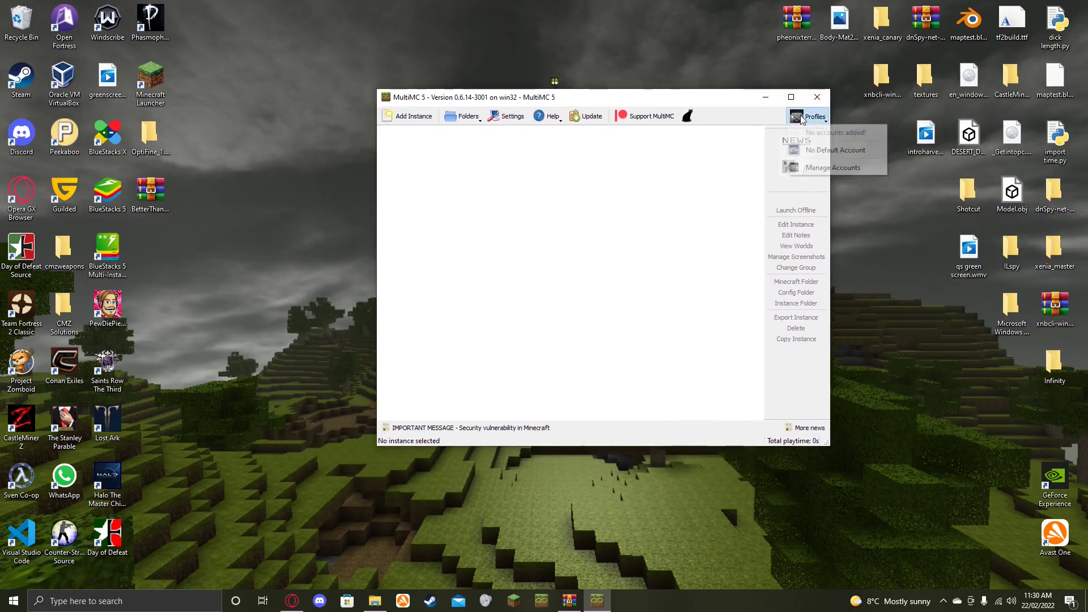
pyautogui.click(634, 182)
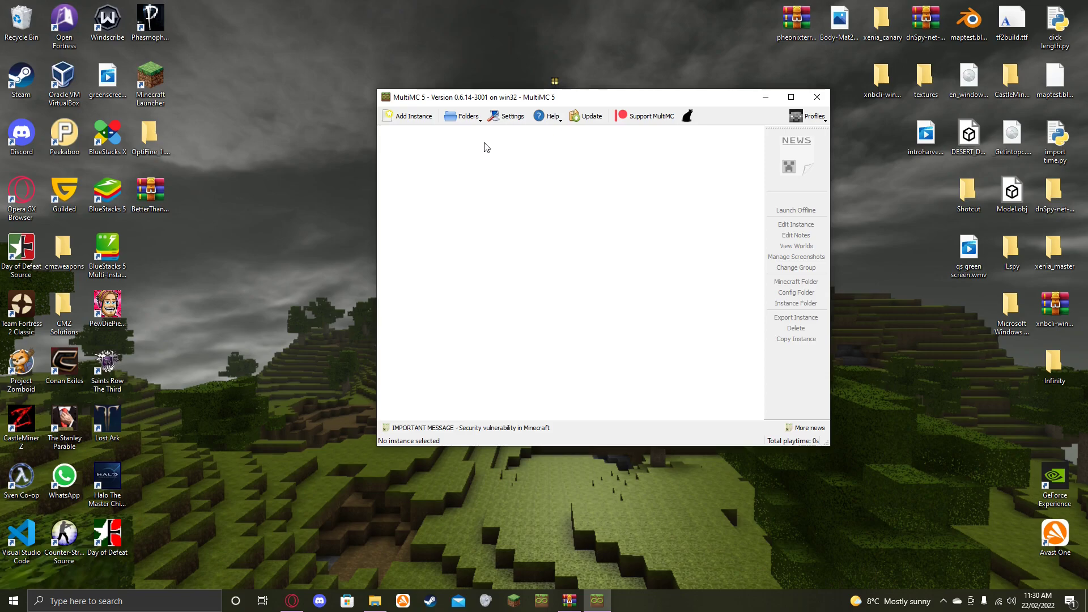
# Step: Start adding a Microsoft account in the account manager and submit the displayed verification code on Microsoft's link page in the browser
pyautogui.moveTo(575, 105); pyautogui.dragTo(534, 97)
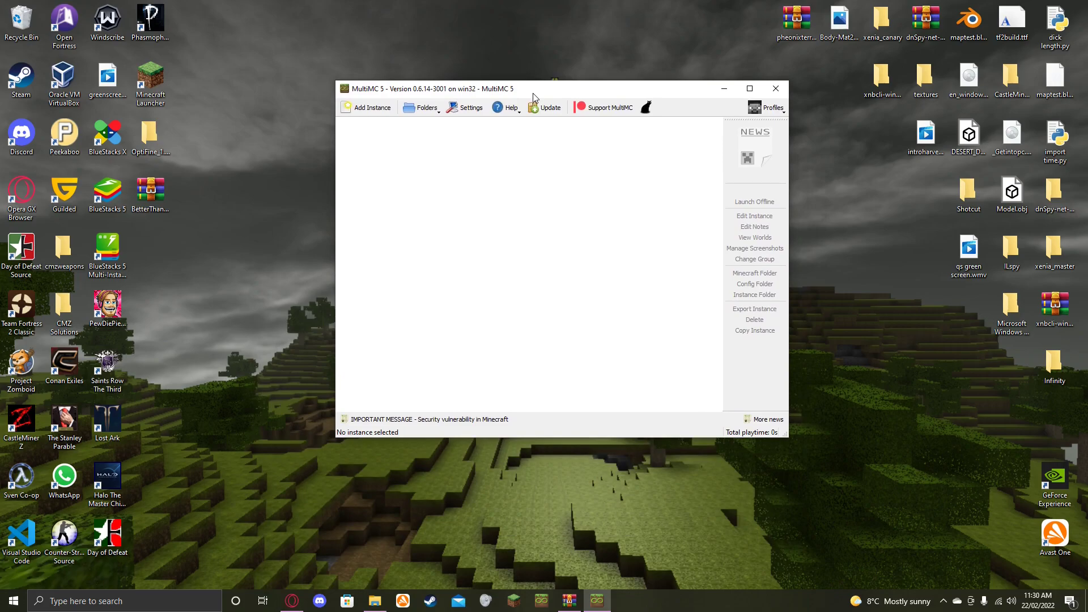
pyautogui.moveTo(649, 89); pyautogui.dragTo(659, 89)
pyautogui.click(776, 107)
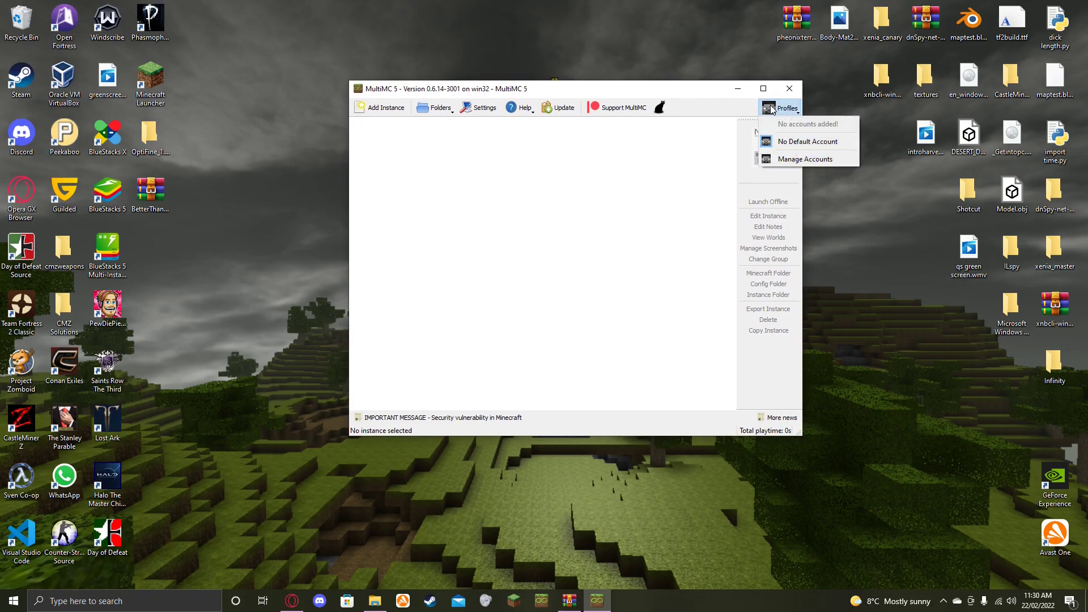
pyautogui.click(807, 156)
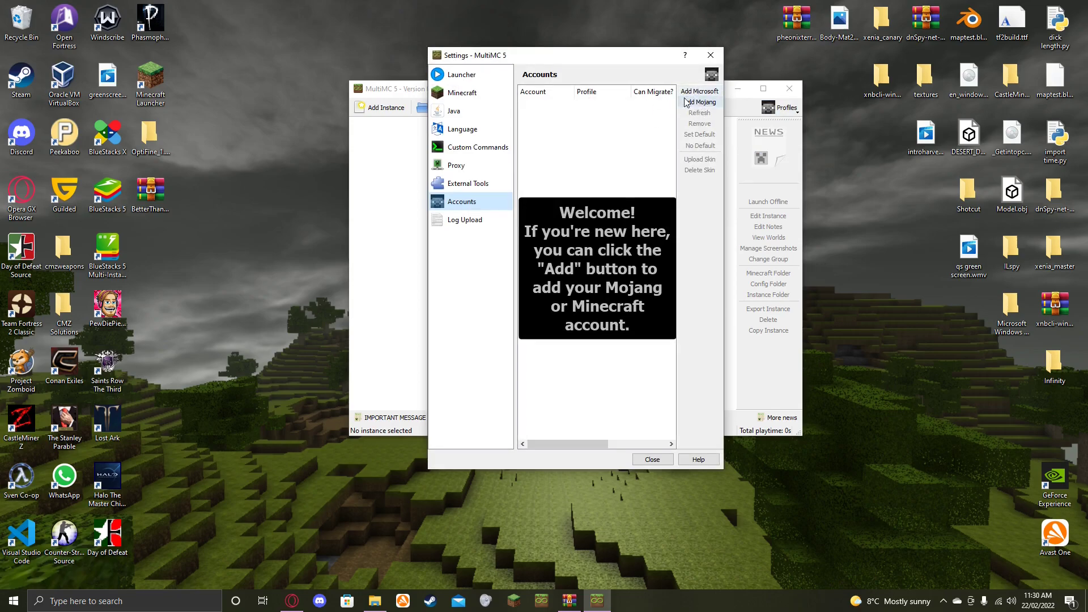
pyautogui.click(695, 94)
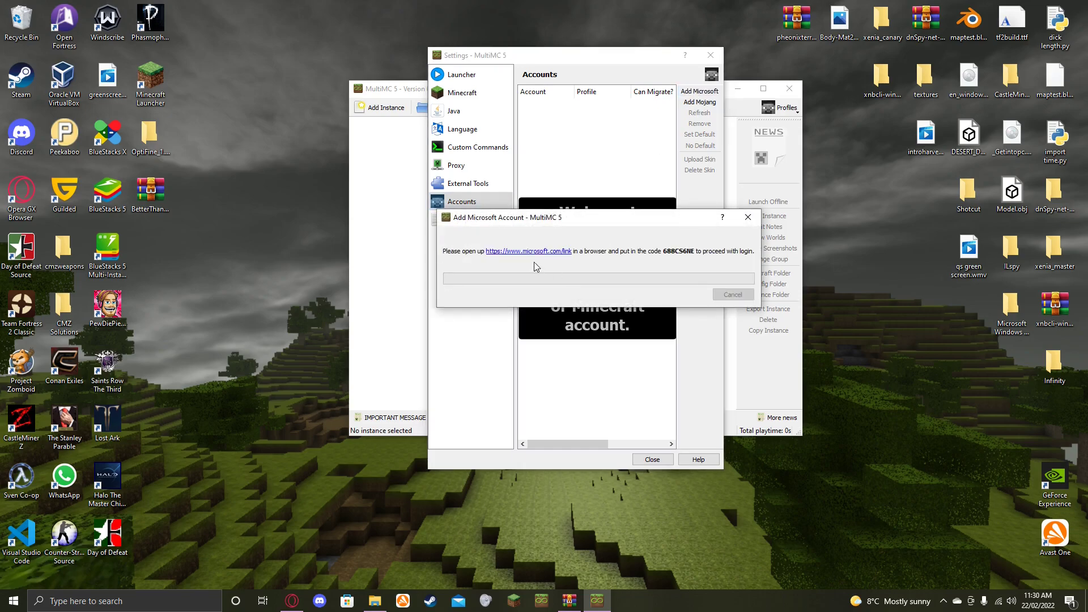
pyautogui.moveTo(664, 252); pyautogui.dragTo(696, 258)
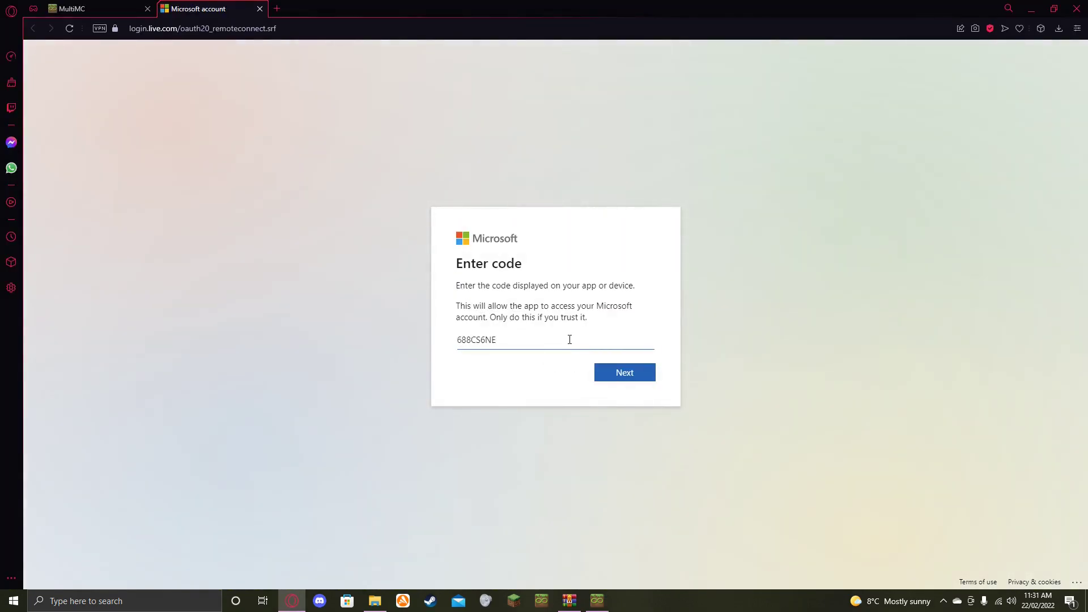
pyautogui.click(628, 375)
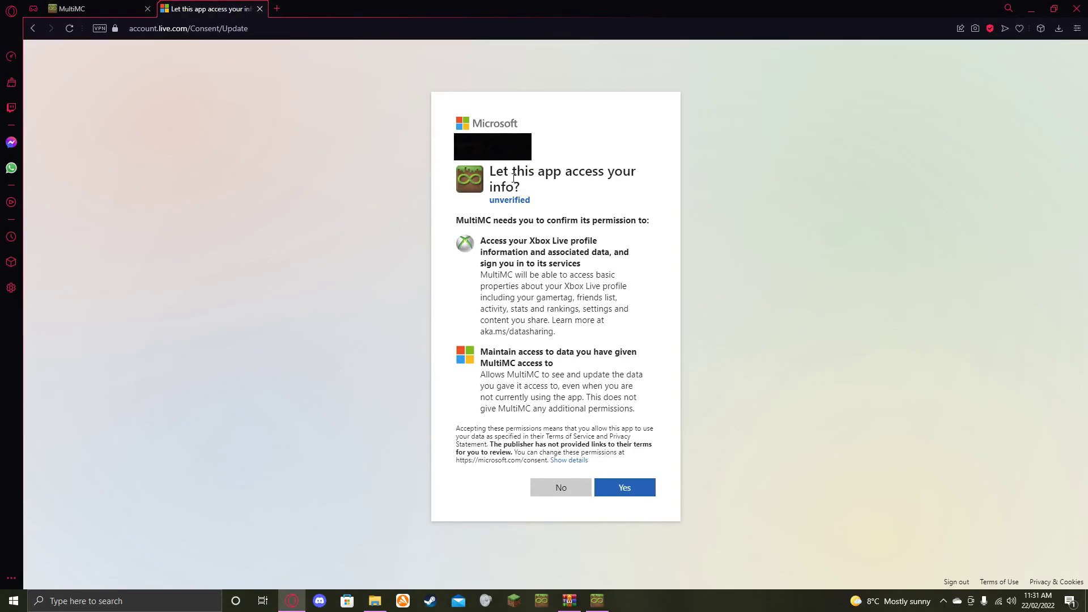
pyautogui.moveTo(490, 173); pyautogui.dragTo(571, 176)
pyautogui.click(590, 177)
pyautogui.moveTo(523, 193); pyautogui.dragTo(479, 166)
pyautogui.click(530, 192)
pyautogui.moveTo(531, 192); pyautogui.dragTo(486, 178)
pyautogui.click(486, 178)
pyautogui.tripleClick(526, 179)
pyautogui.tripleClick(525, 178)
pyautogui.click(525, 178)
pyautogui.moveTo(504, 172); pyautogui.dragTo(528, 175)
pyautogui.tripleClick(540, 190)
pyautogui.click(560, 199)
pyautogui.tripleClick(572, 201)
pyautogui.click(532, 188)
pyautogui.tripleClick(532, 188)
pyautogui.click(568, 187)
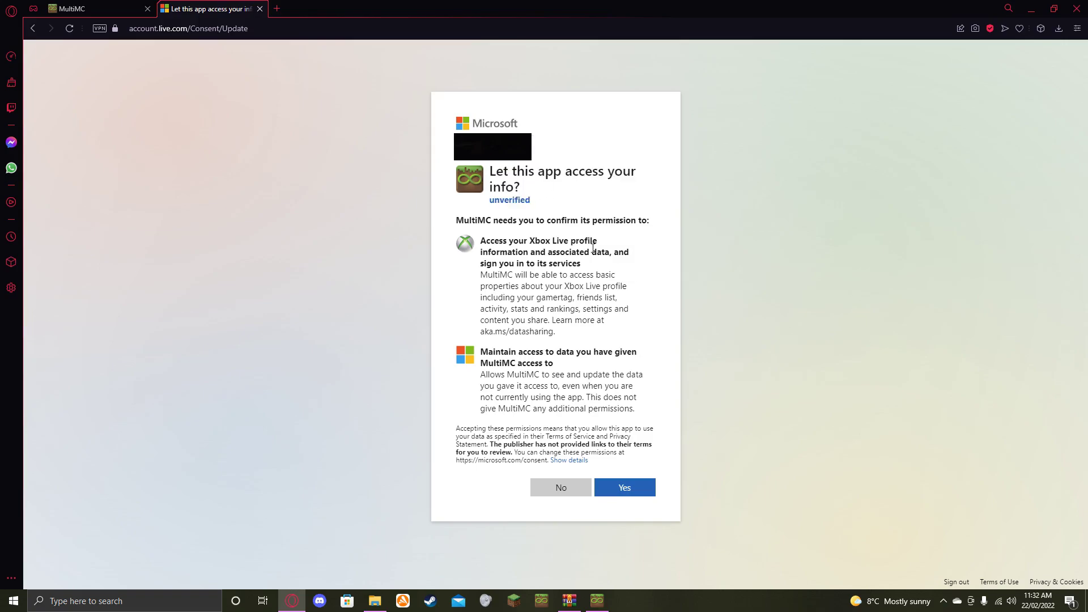
# Step: Grant MultiMC access to the Microsoft account, close the sign-in page and return to the launcher to close the account settings
pyautogui.click(624, 488)
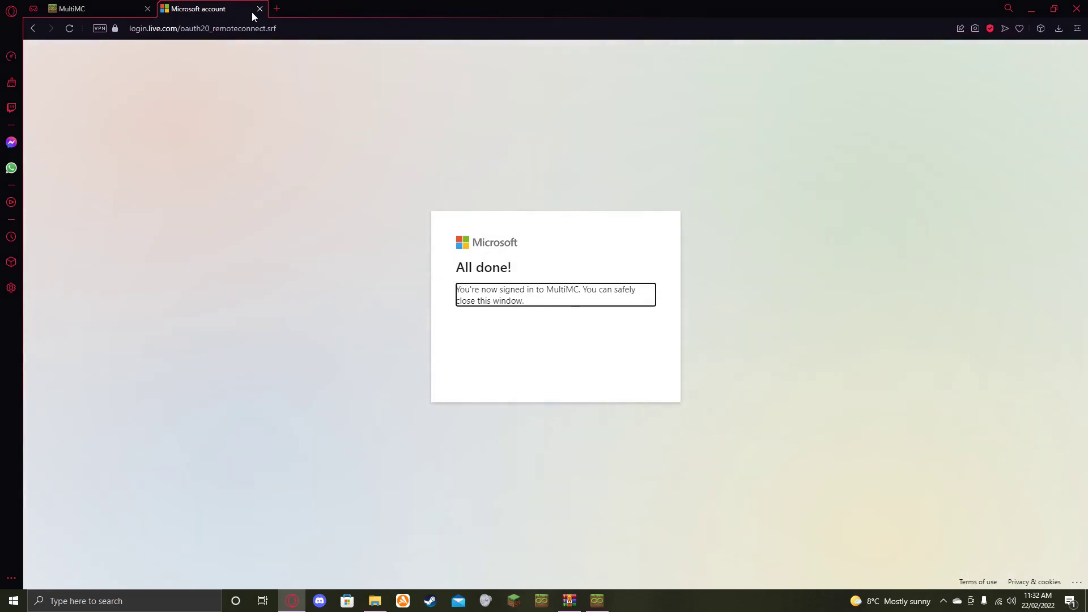
pyautogui.click(259, 9)
pyautogui.hotkey('alt', 'Tab')
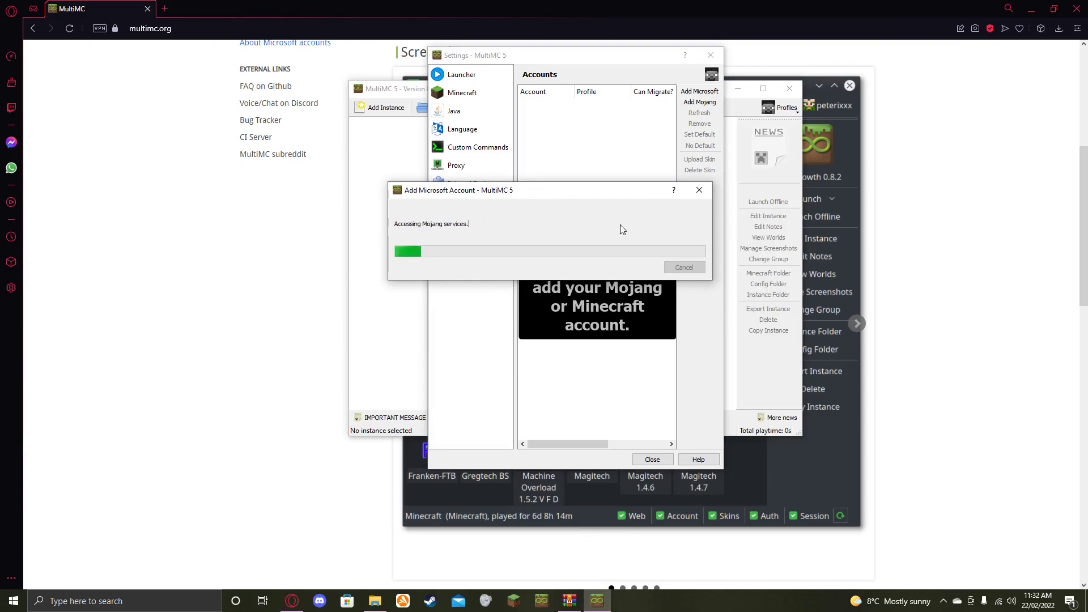
pyautogui.click(653, 459)
# Step: Switch the launcher's user interface to a dark theme and maximize the launcher window
pyautogui.click(481, 107)
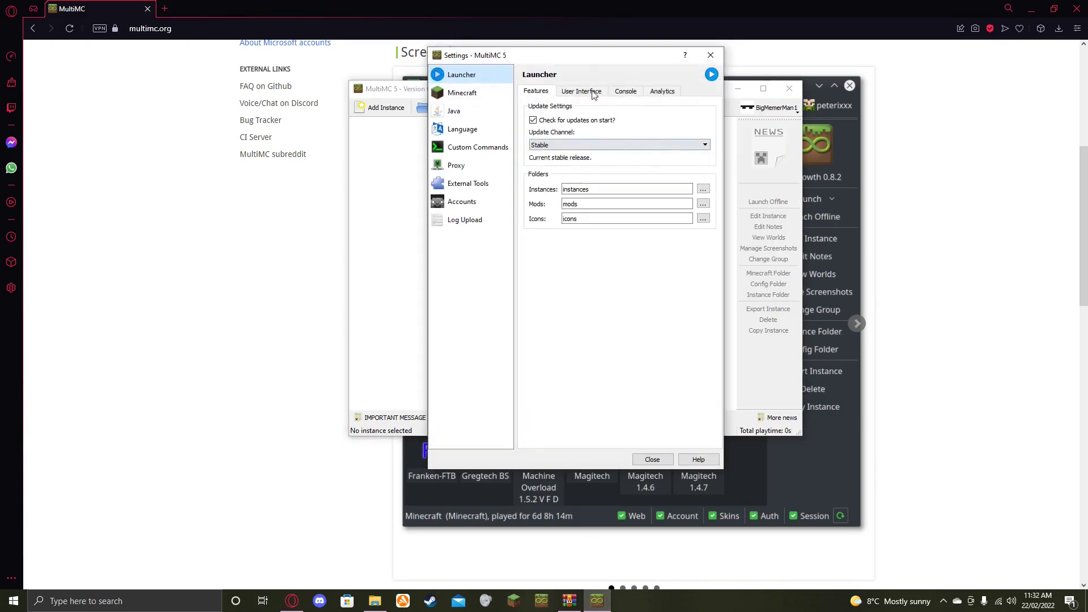
pyautogui.click(581, 90)
pyautogui.click(567, 202)
pyautogui.click(566, 212)
pyautogui.click(649, 461)
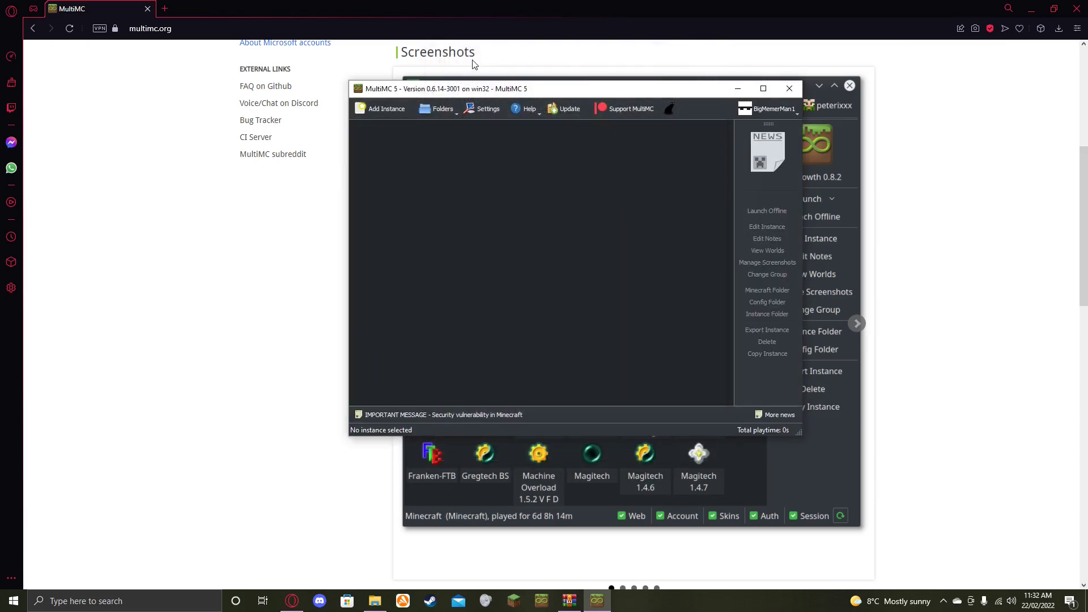
pyautogui.moveTo(432, 88); pyautogui.dragTo(432, 4)
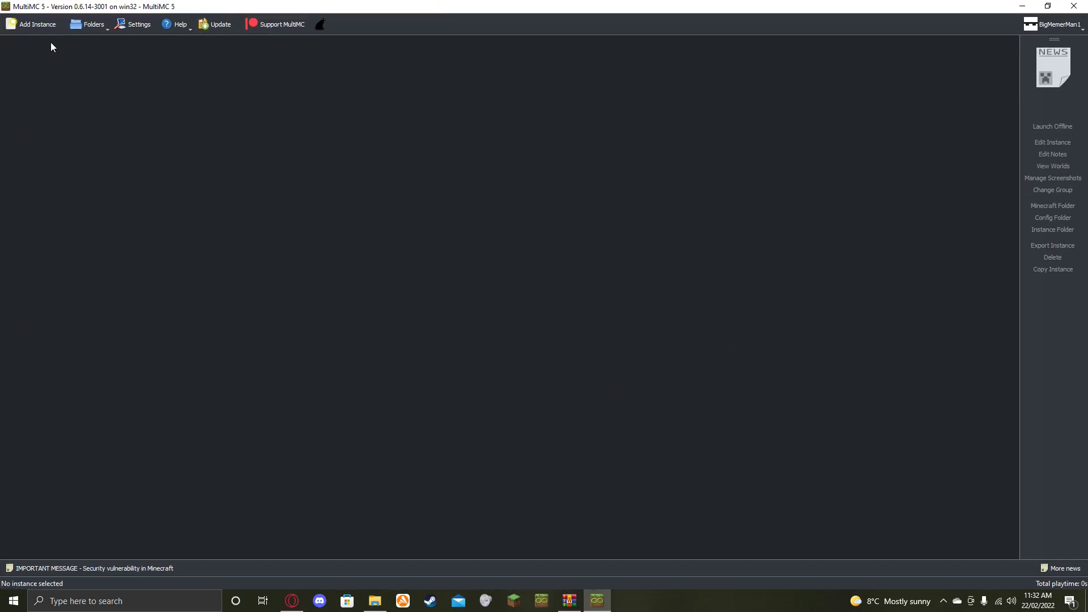
# Step: Begin a new vanilla instance, filter the version list to betas only and select version b1.7.3
pyautogui.click(29, 24)
pyautogui.scroll(-6, 586, 333)
pyautogui.click(689, 336)
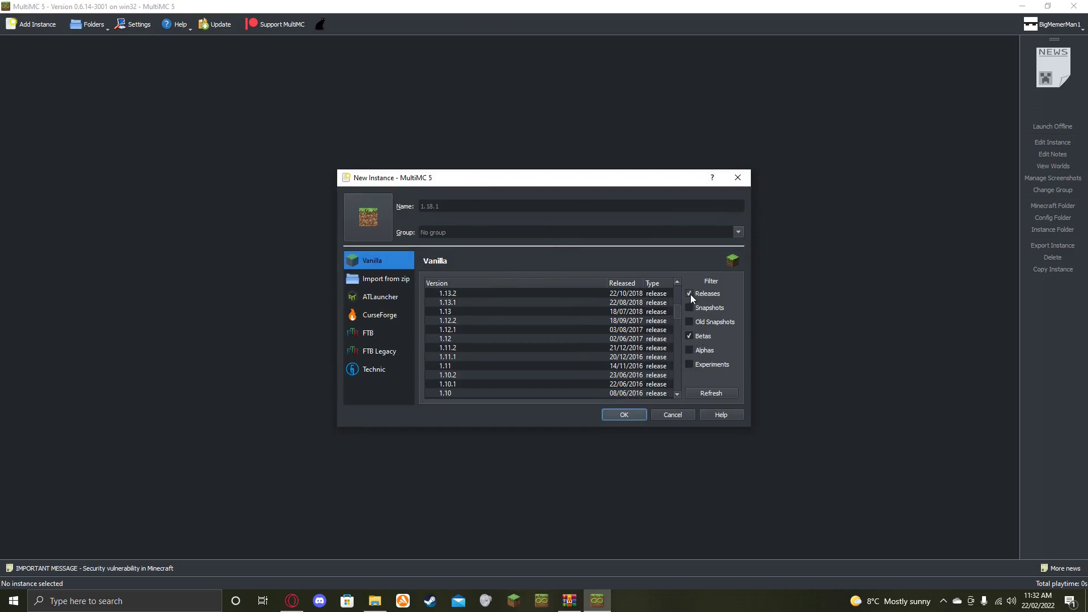
pyautogui.click(689, 294)
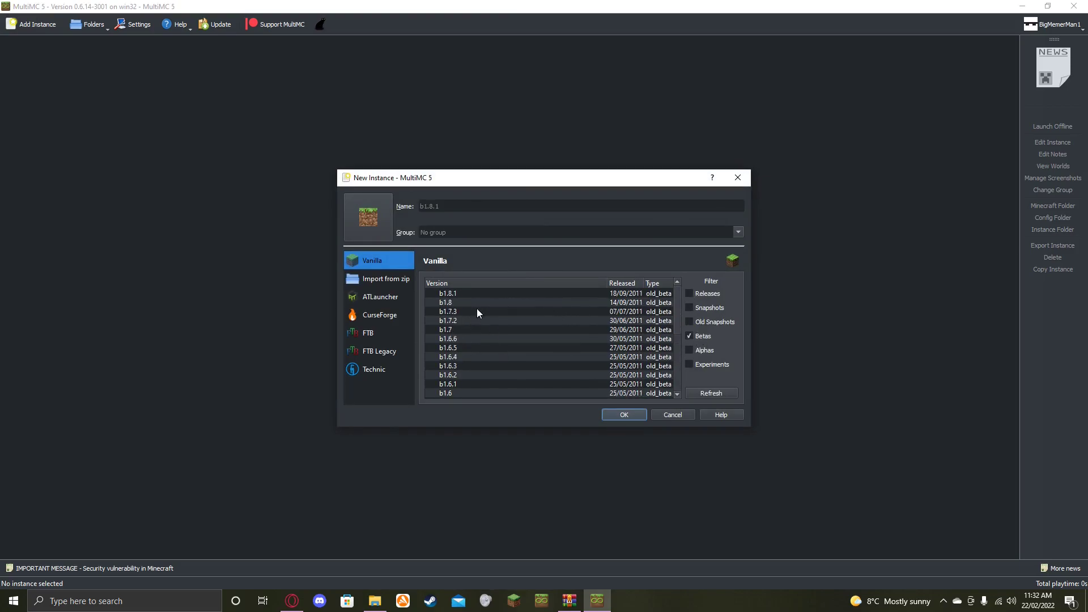
pyautogui.click(473, 311)
# Step: Give the new b1.7.3 instance the enderman icon and create it
pyautogui.click(383, 224)
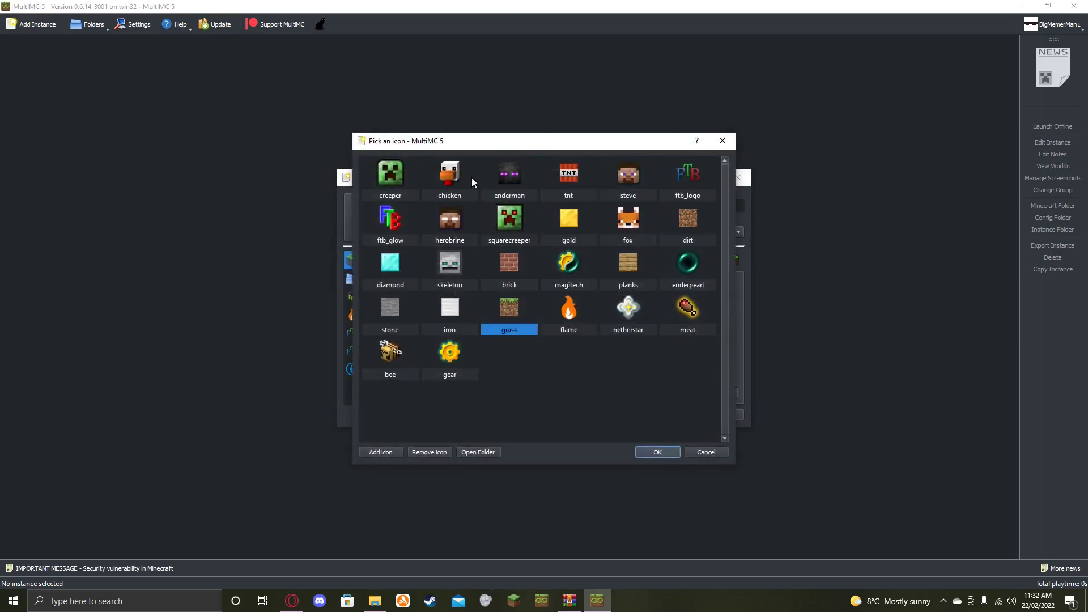
pyautogui.click(522, 161)
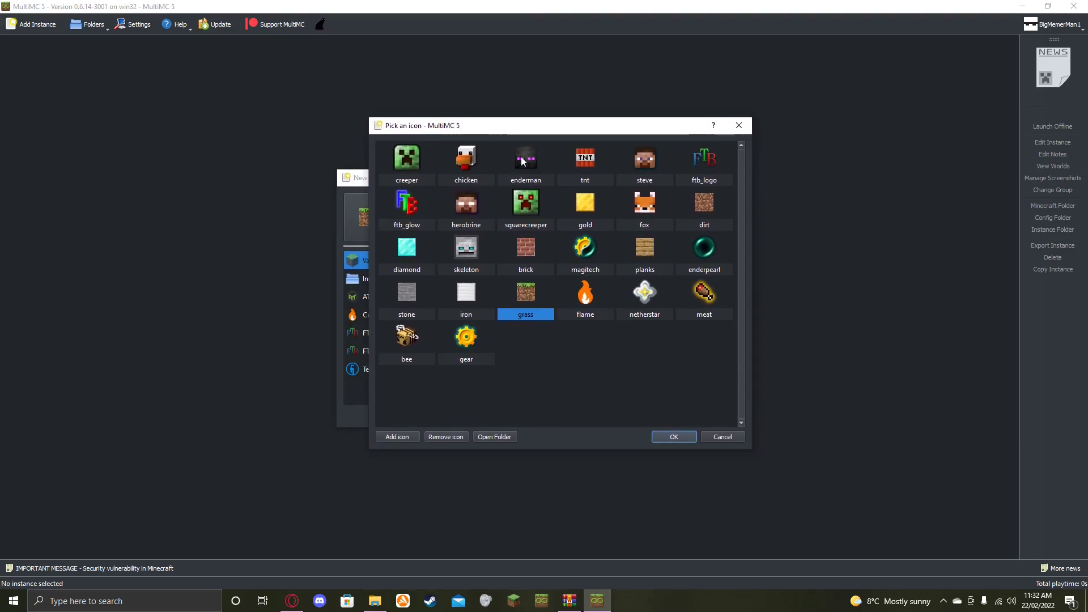
pyautogui.doubleClick(523, 161)
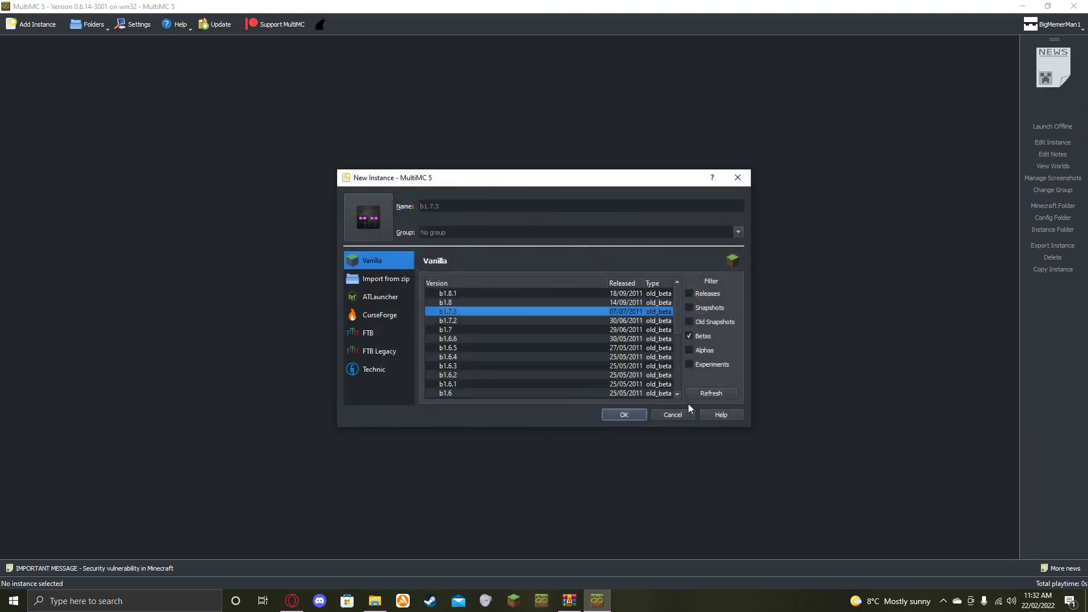
pyautogui.click(624, 415)
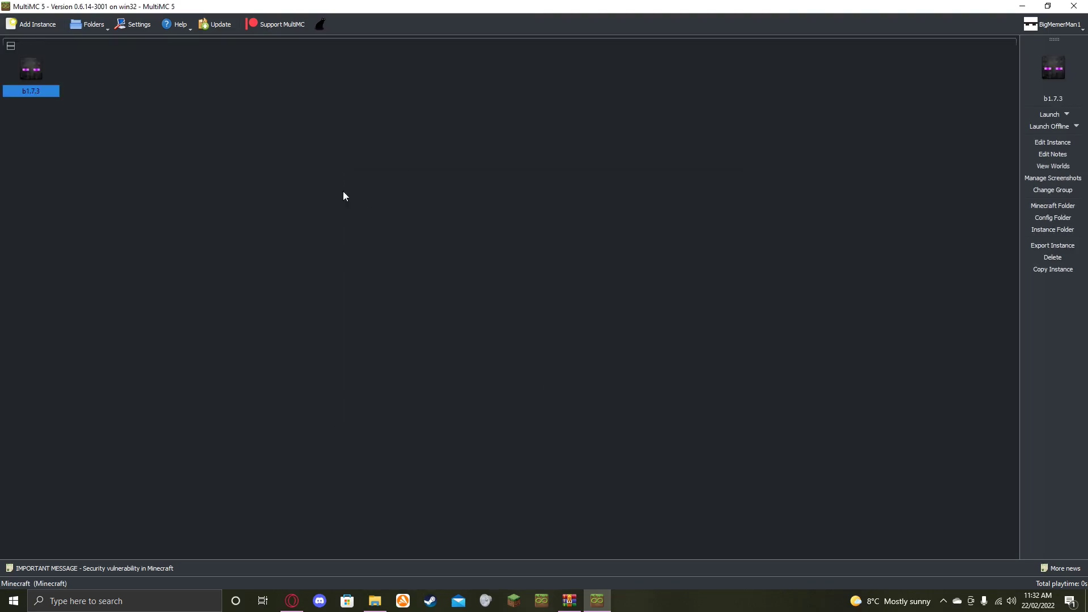
# Step: Launch the b1.7.3 instance, maximize the game window at the main menu and close the game
pyautogui.doubleClick(38, 74)
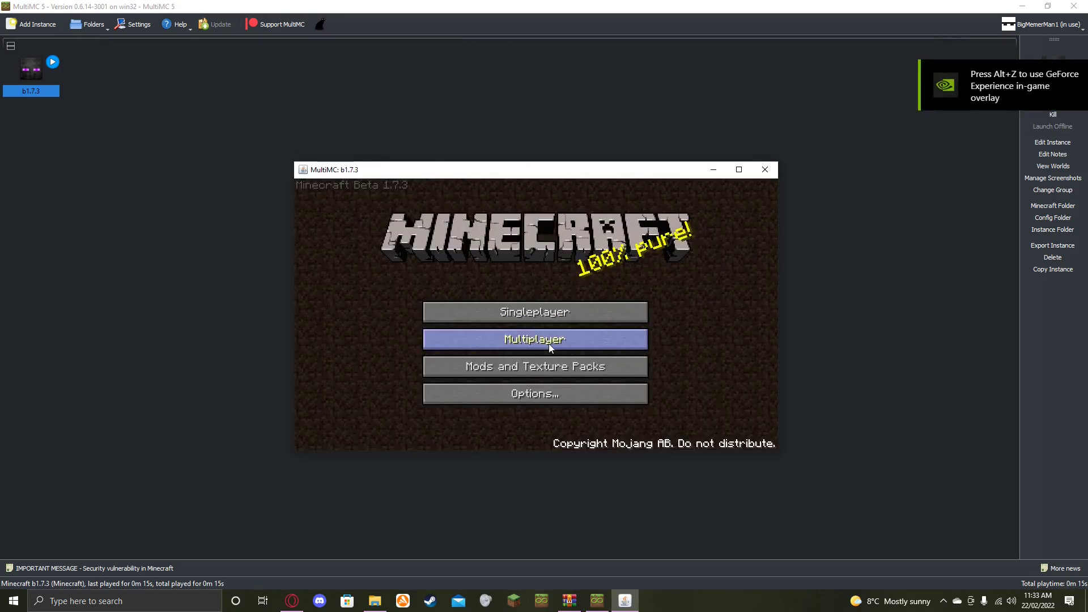
pyautogui.moveTo(538, 171); pyautogui.dragTo(536, 1)
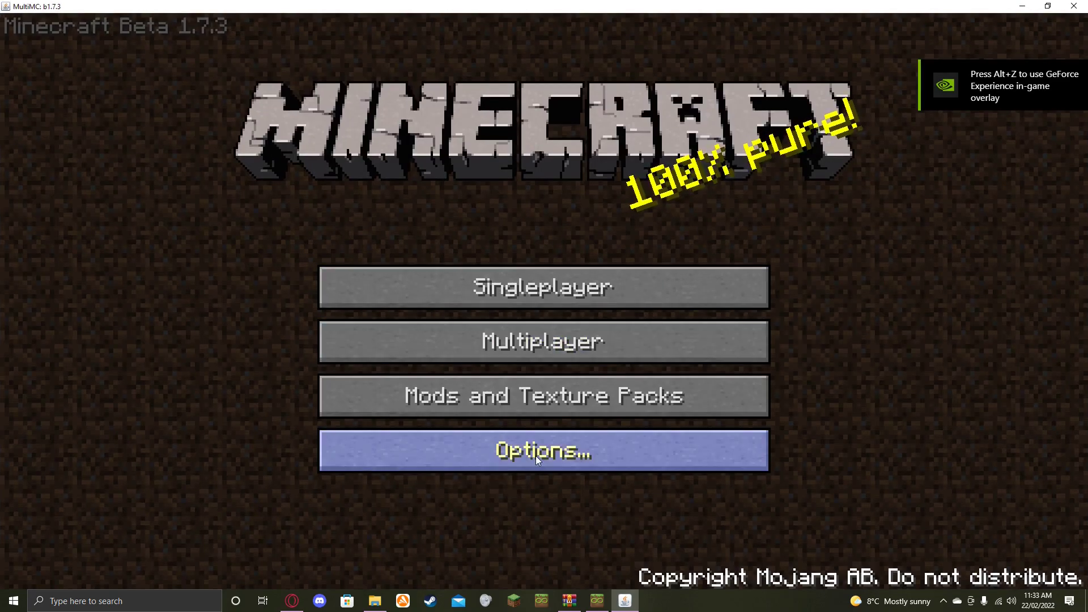
pyautogui.click(1073, 7)
# Step: Launch the b1.7.3 instance in offline mode and close the game once its main menu loads
pyautogui.rightClick(18, 94)
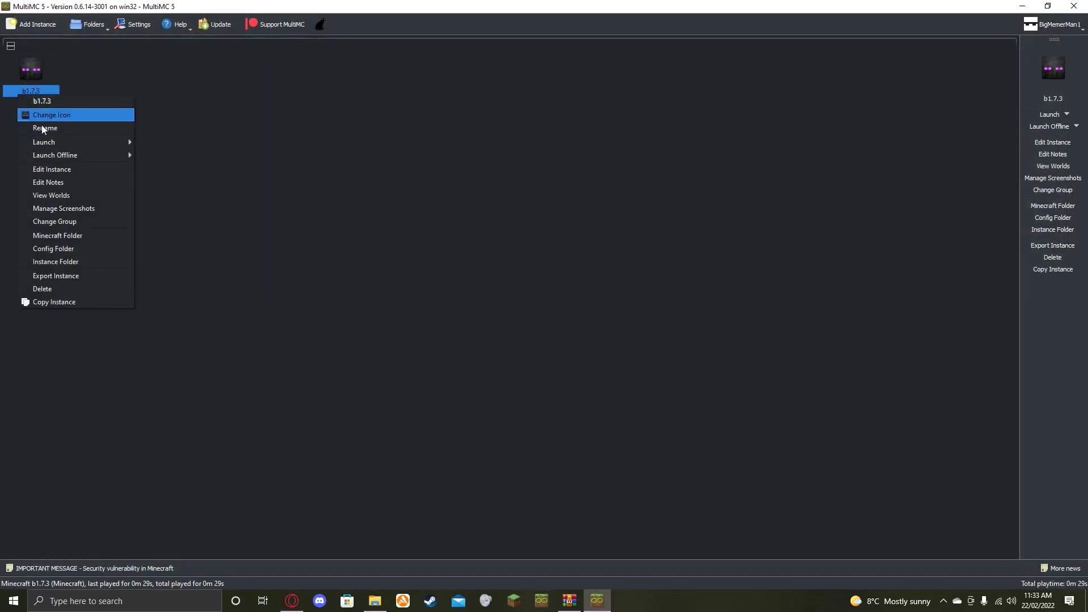
pyautogui.moveTo(55, 159)
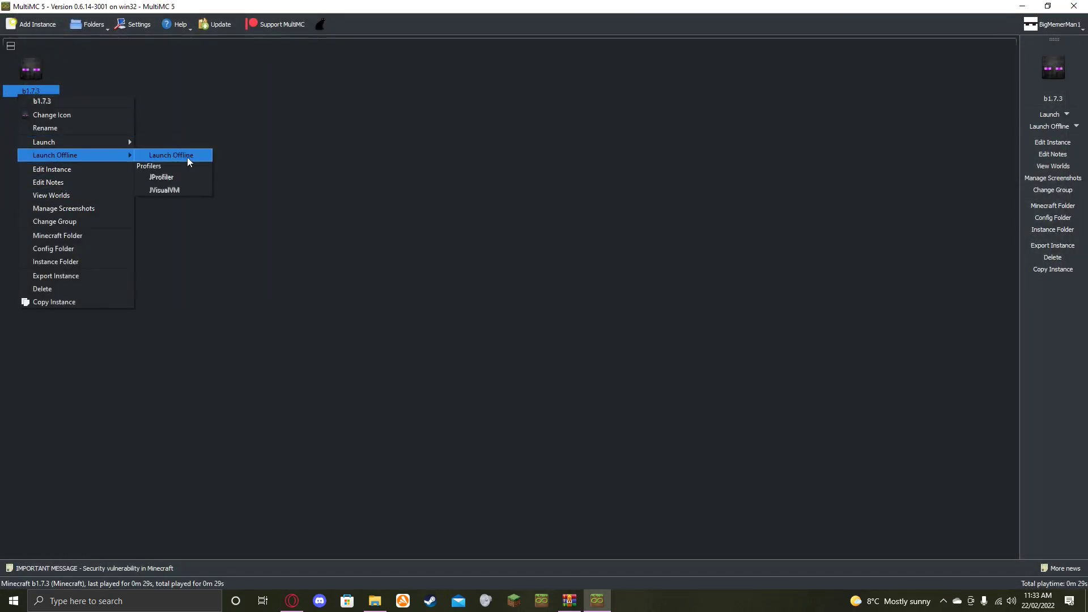
pyautogui.click(188, 157)
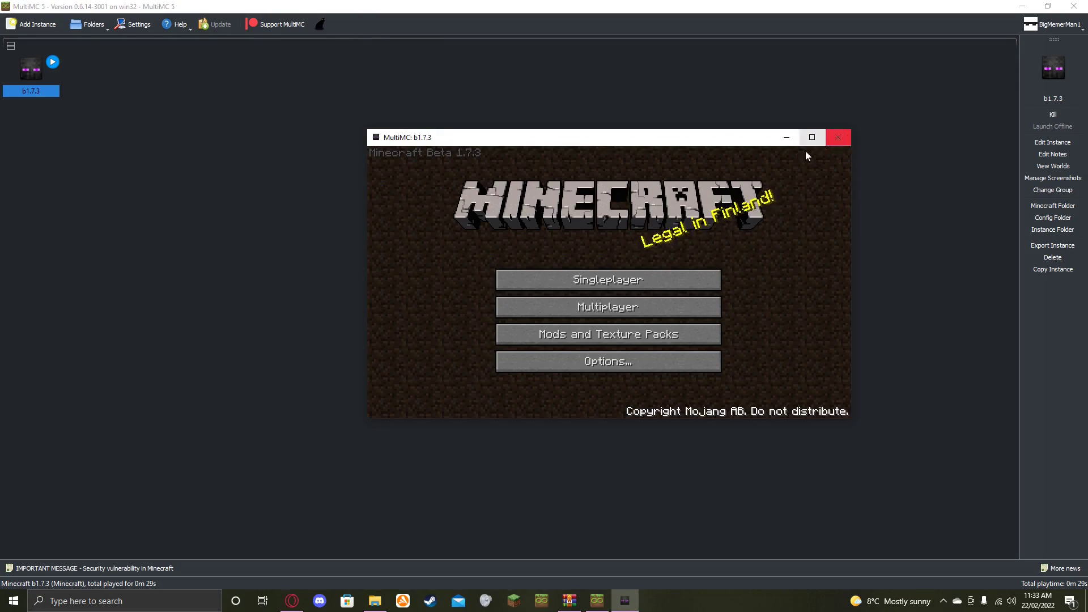
pyautogui.click(837, 138)
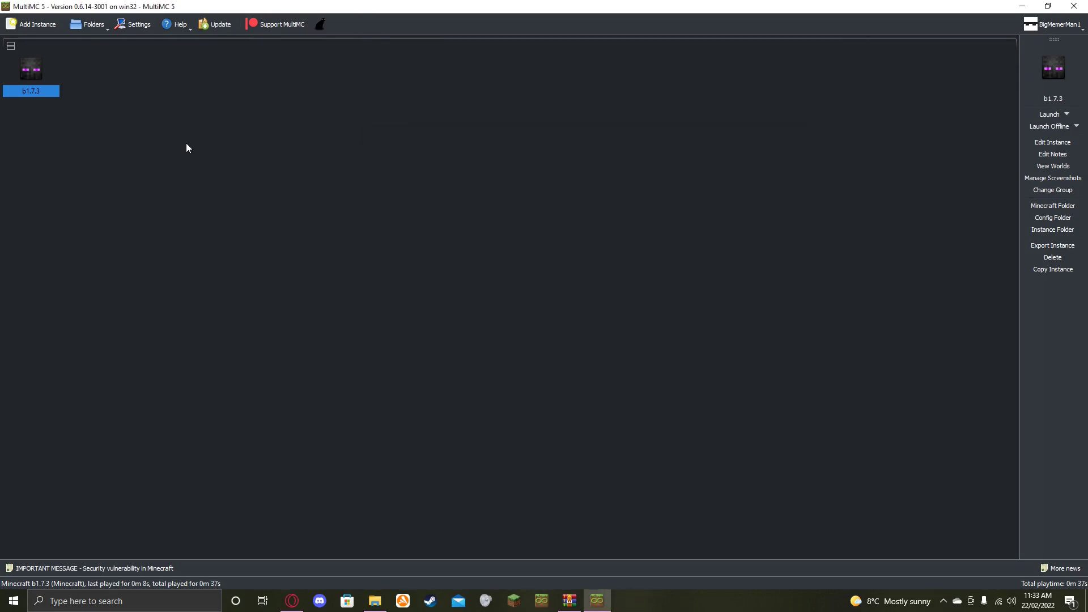